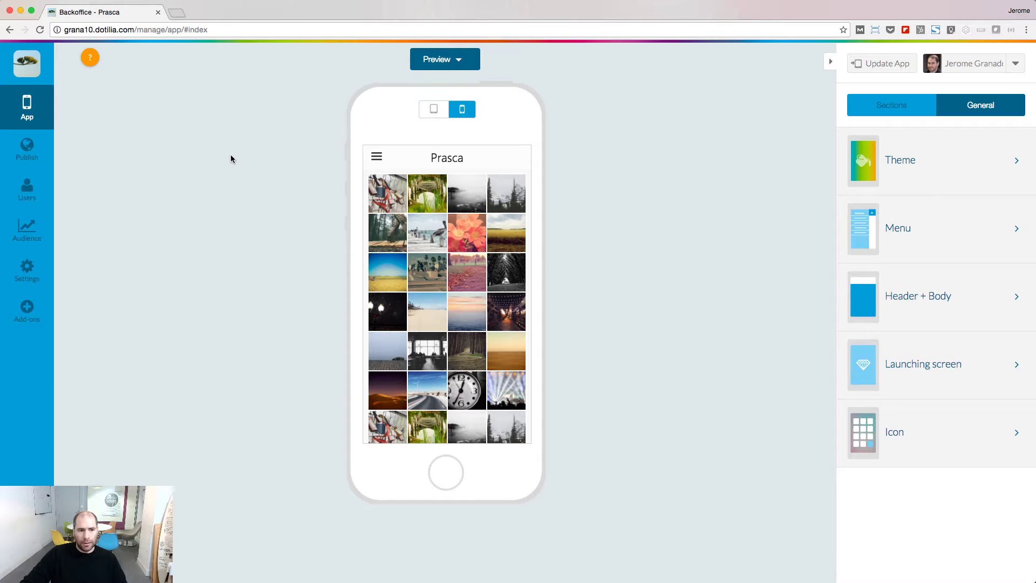
Go to Publish > Submission > Android in the GoodBarber backoffice.
click(27, 148)
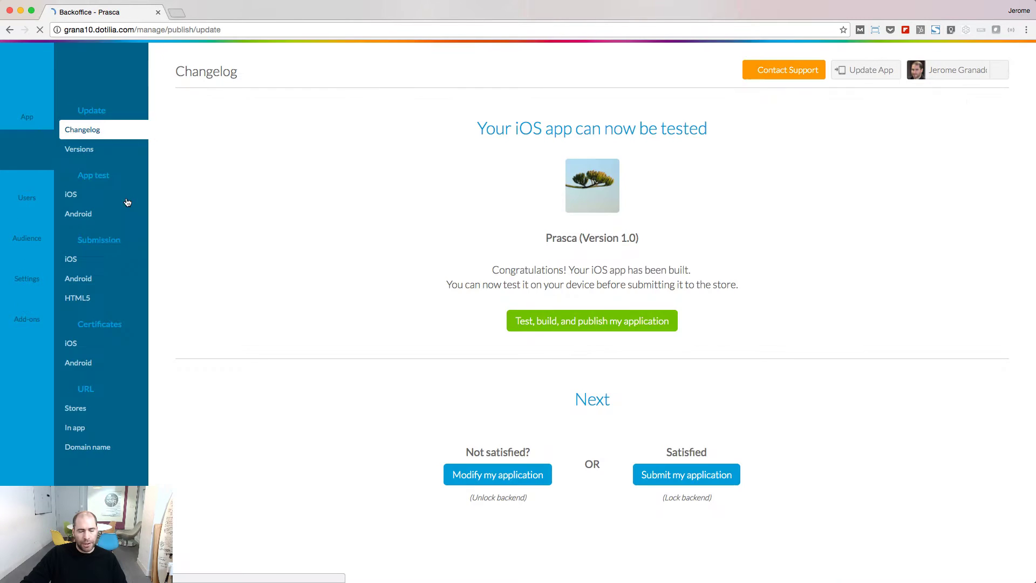
click(84, 279)
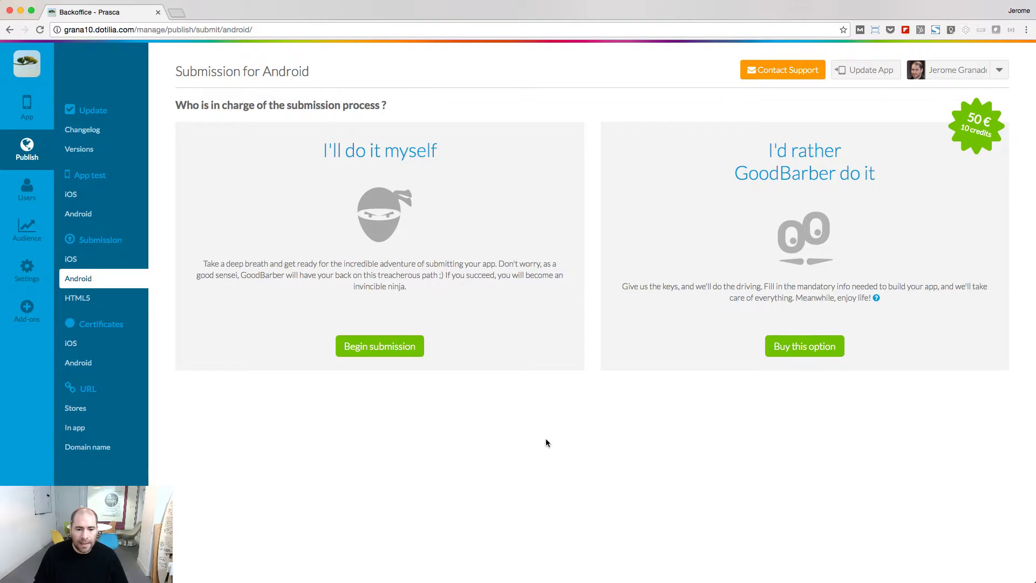
Choose the do-it-yourself submission, mark it as the first Google Play release, and continue.
click(389, 347)
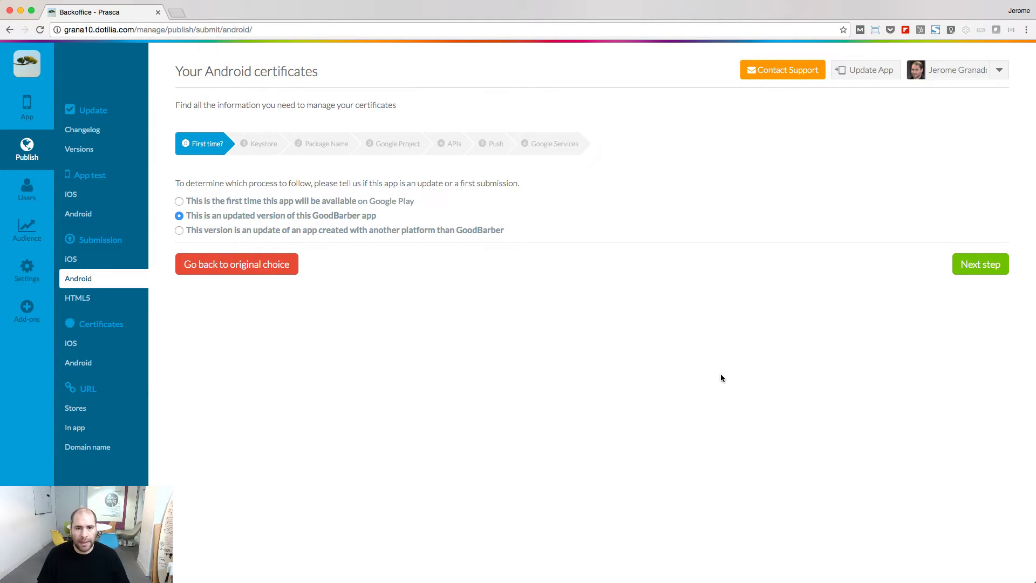
click(179, 201)
click(980, 264)
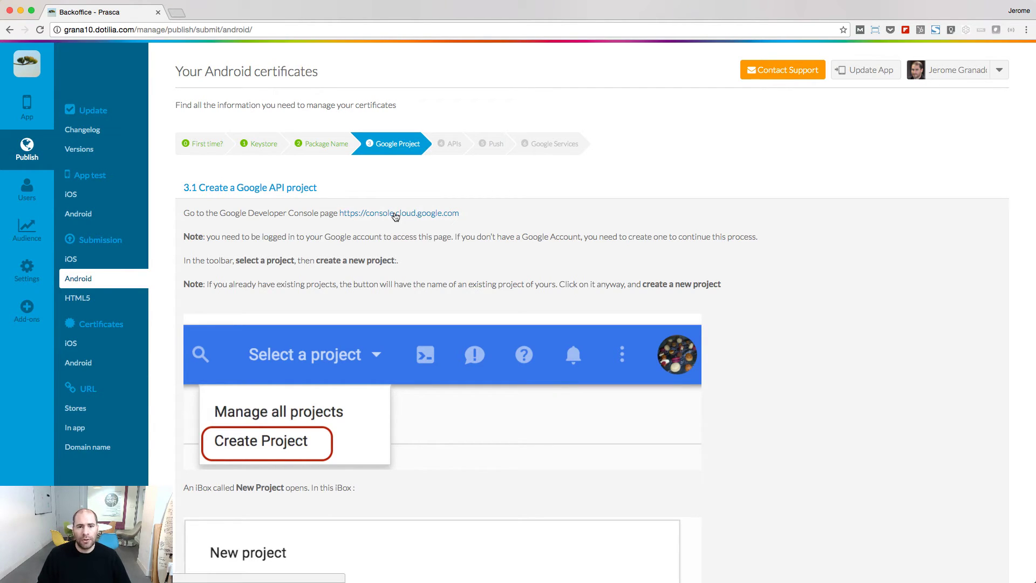
Create a new Google Cloud project named grana10.
click(395, 213)
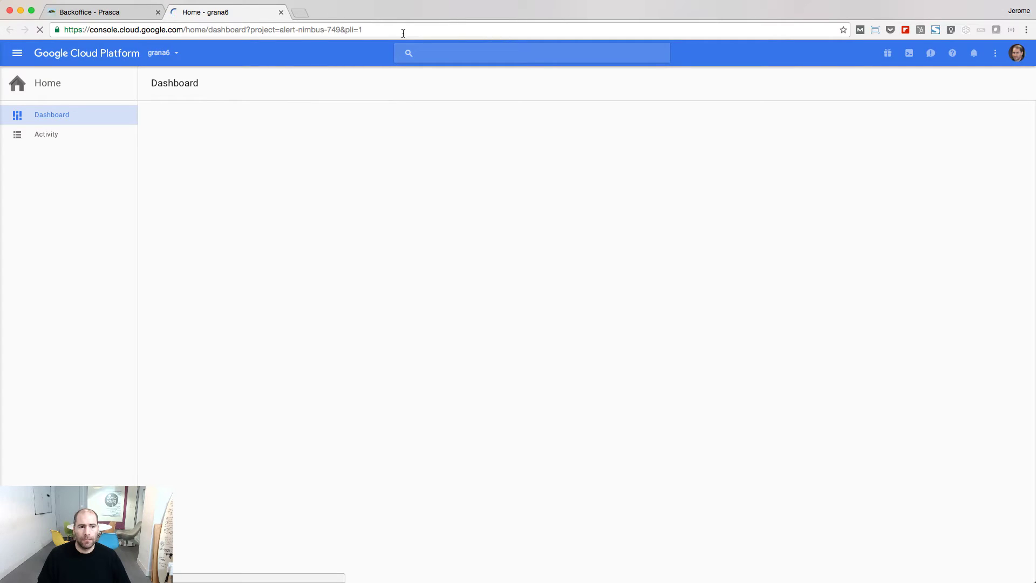
click(172, 53)
click(177, 78)
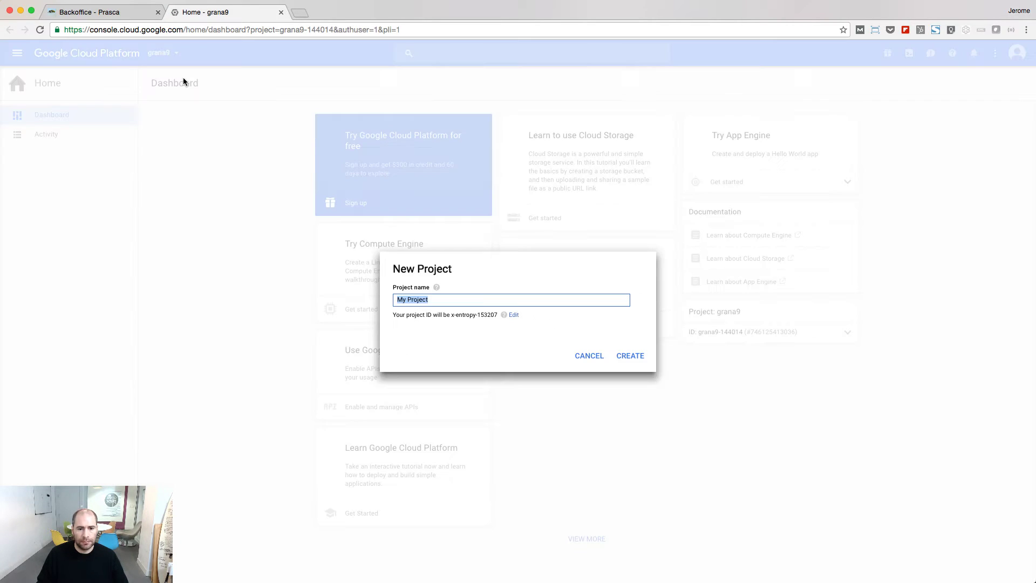
text(grana10)
click(628, 358)
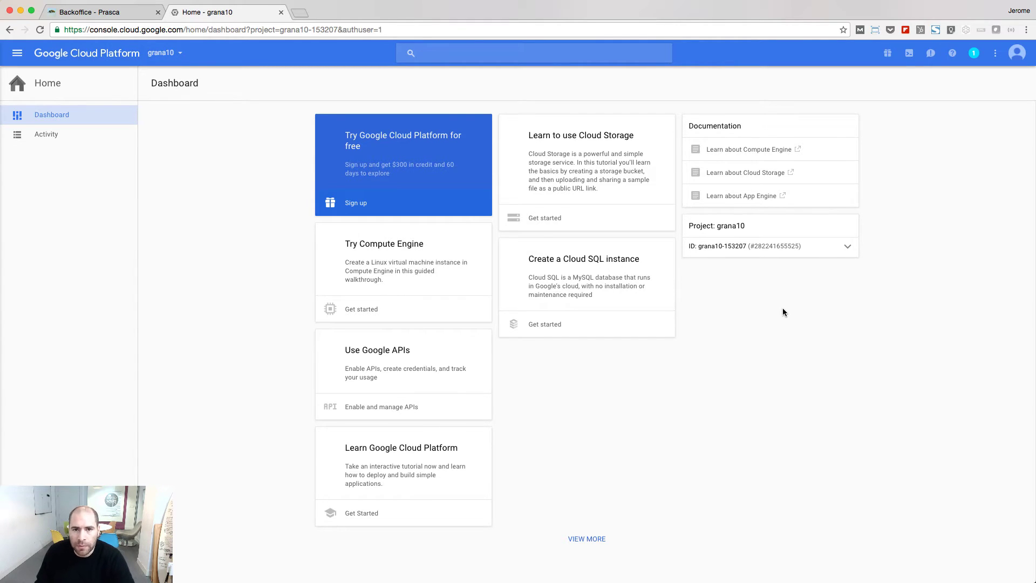
click(848, 248)
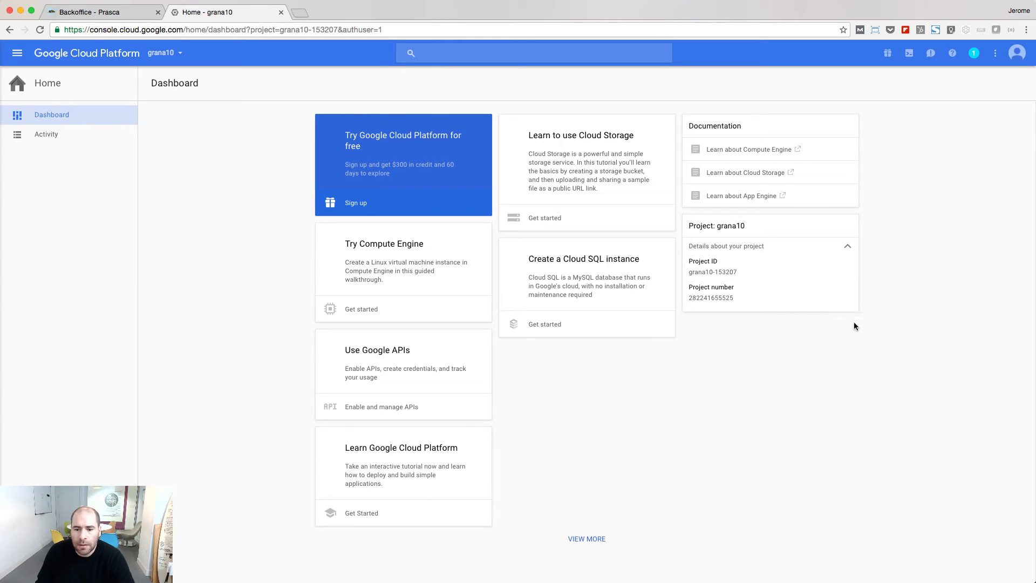
double_click(717, 297)
key(ctrl+c)
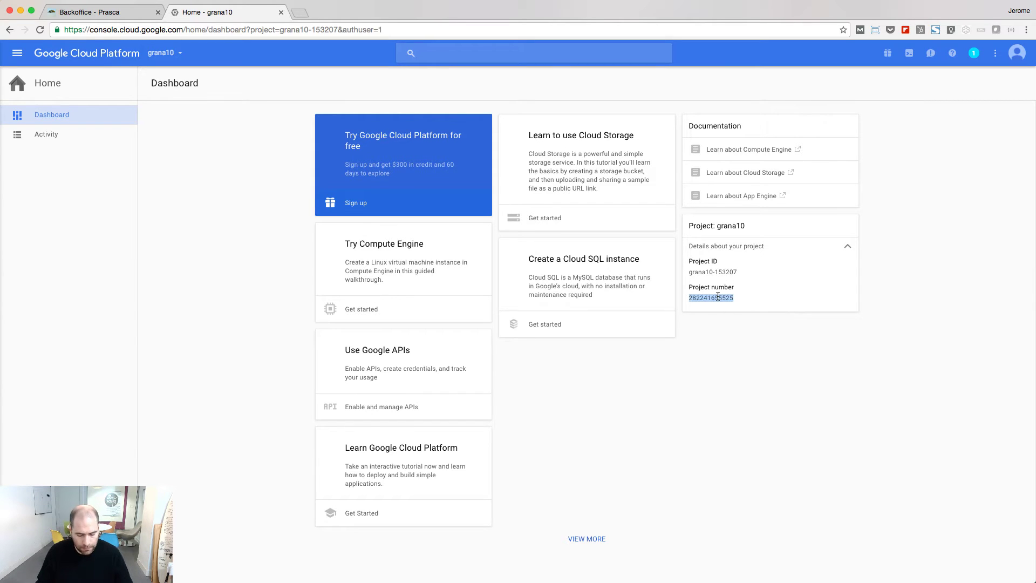
key(ctrl+shift+Tab)
scroll(512, 292, down, 10)
scroll(511, 292, down, 4)
click(289, 509)
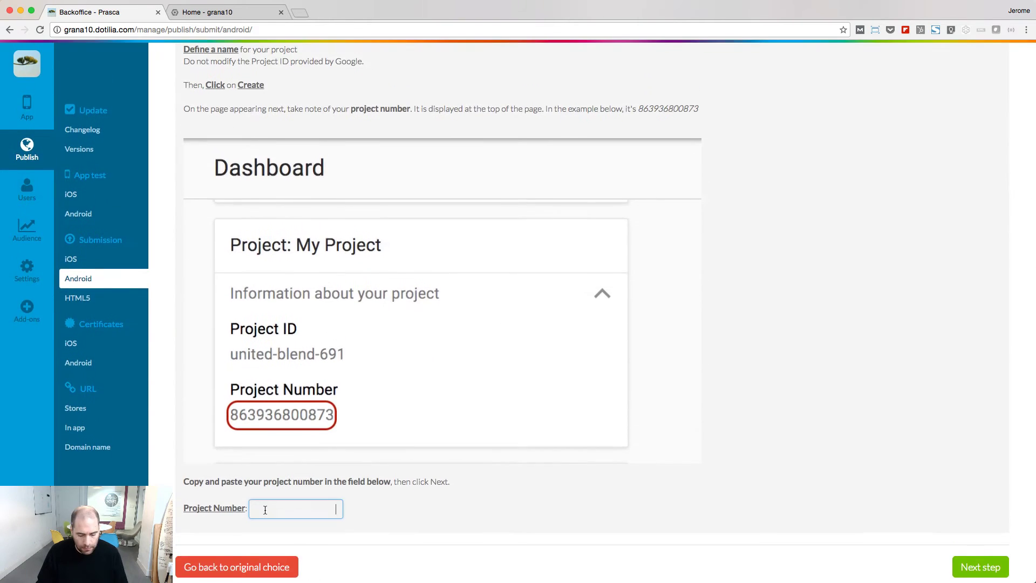
key(ctrl+v)
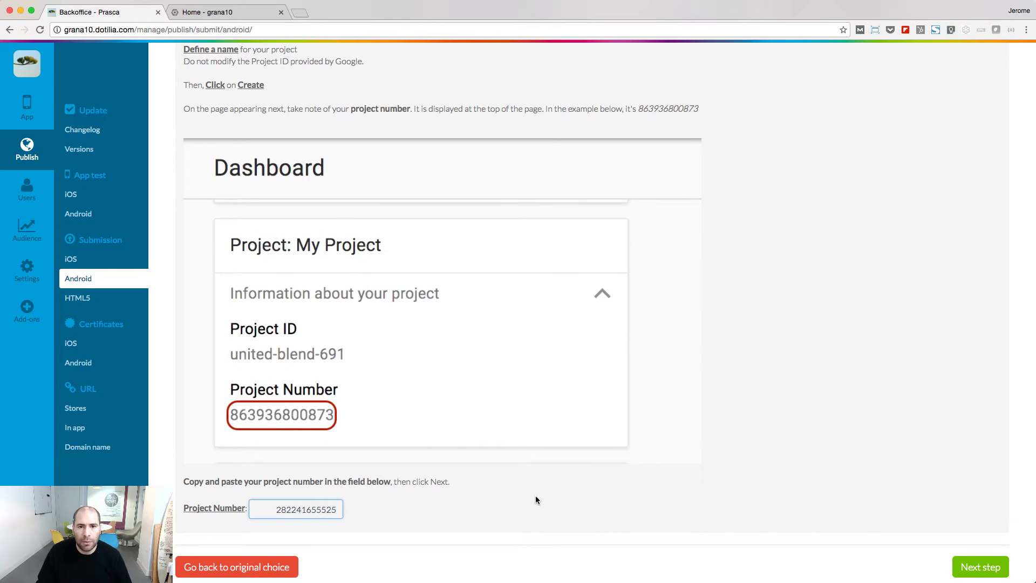
click(981, 566)
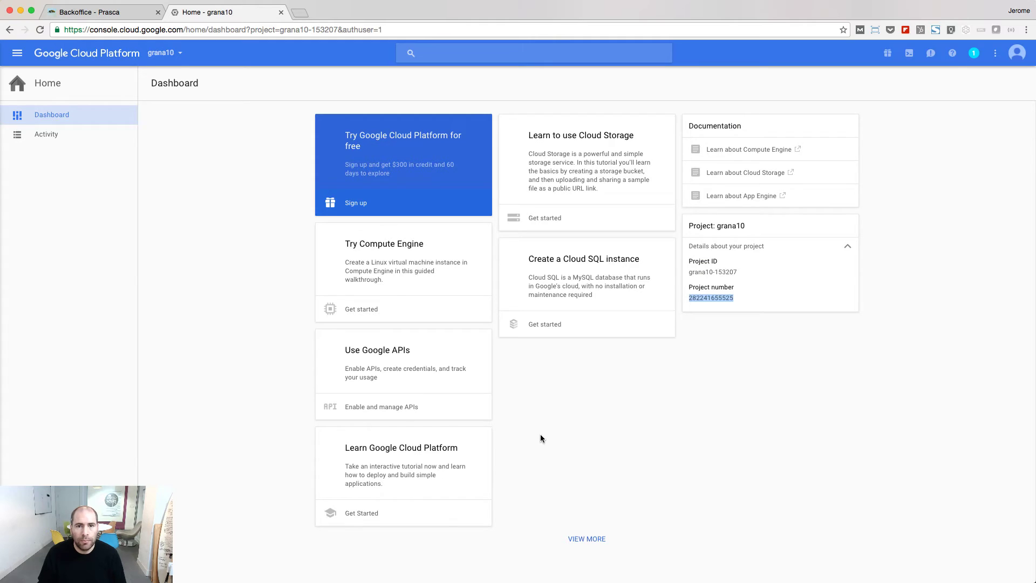
Enable the Google Maps Android API for grana10, then open Google Cloud Messaging.
click(393, 408)
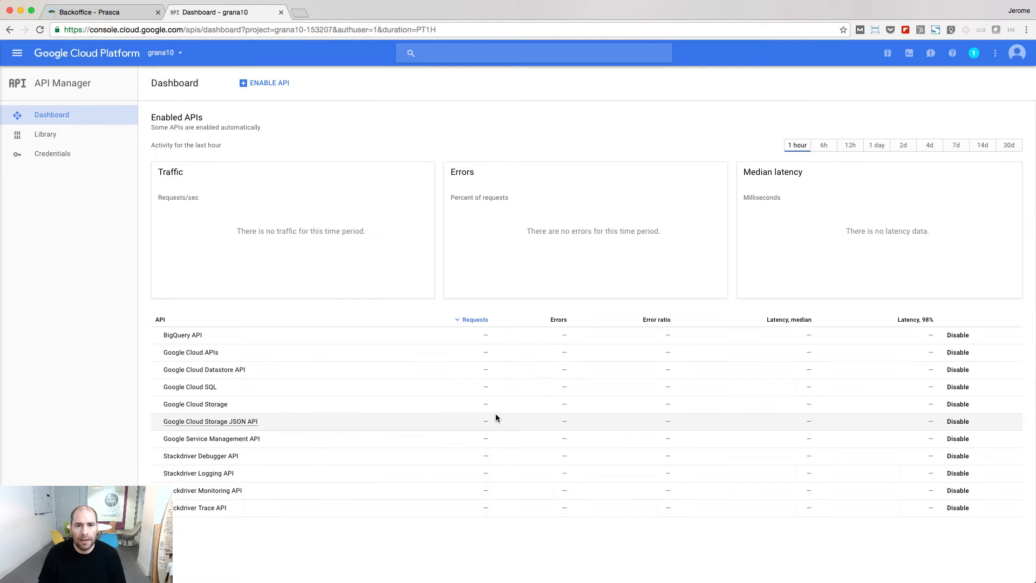
click(269, 85)
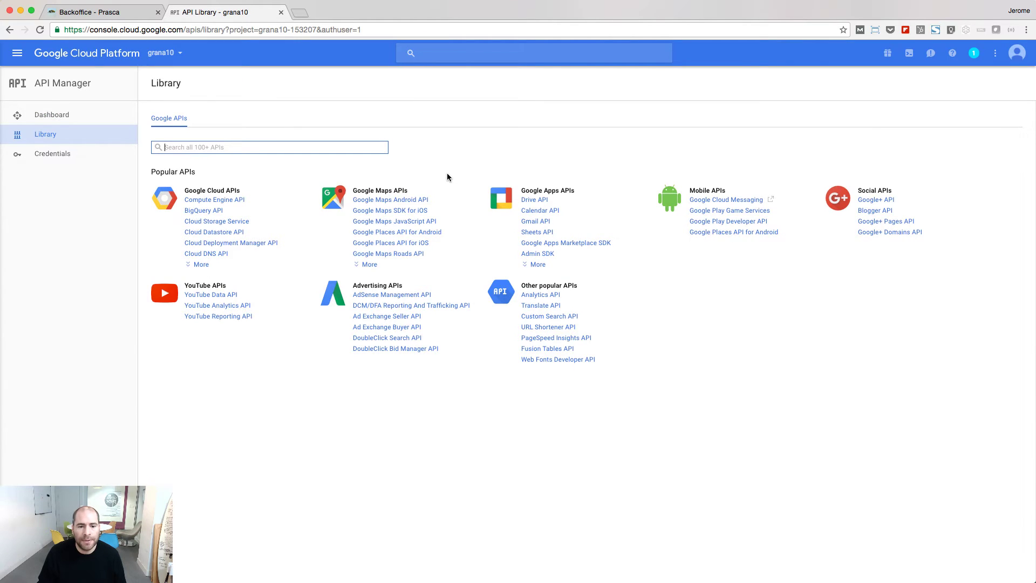
click(404, 200)
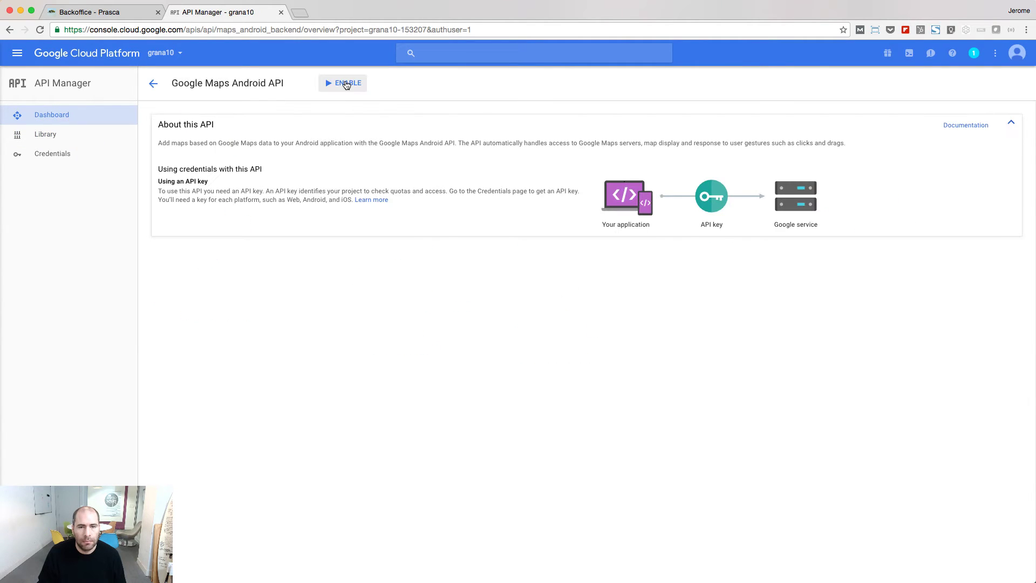
click(346, 84)
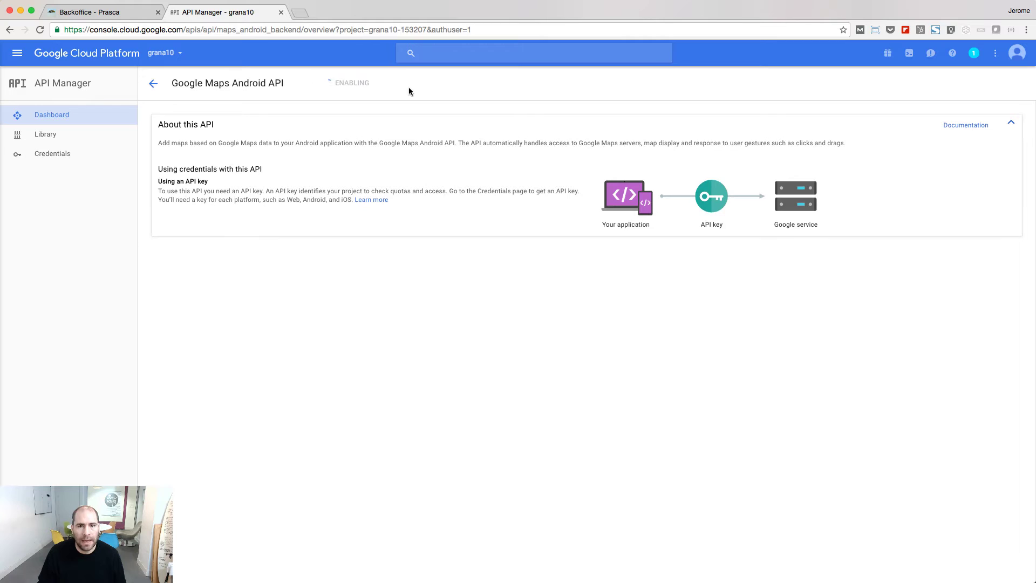
click(151, 86)
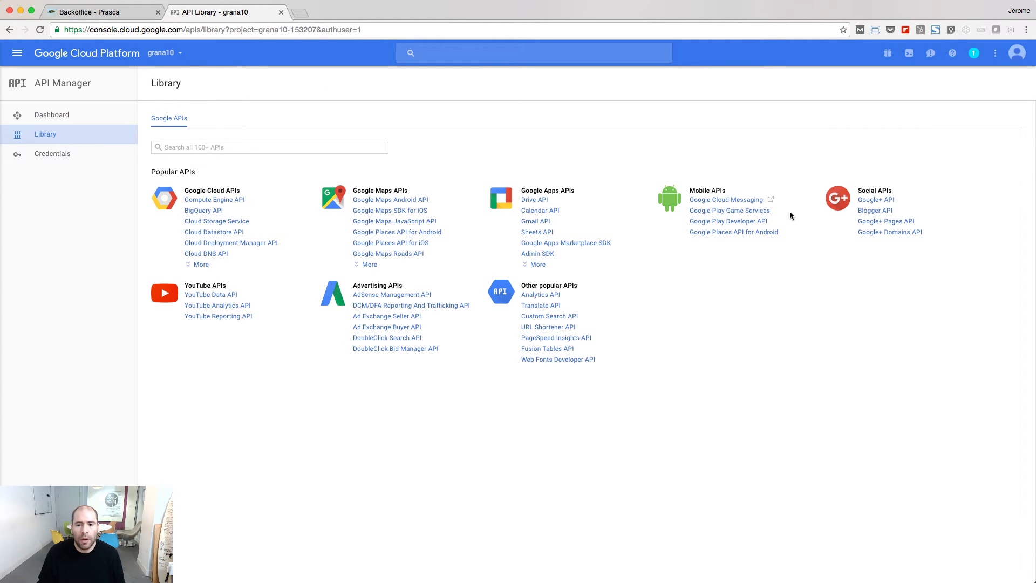
click(731, 201)
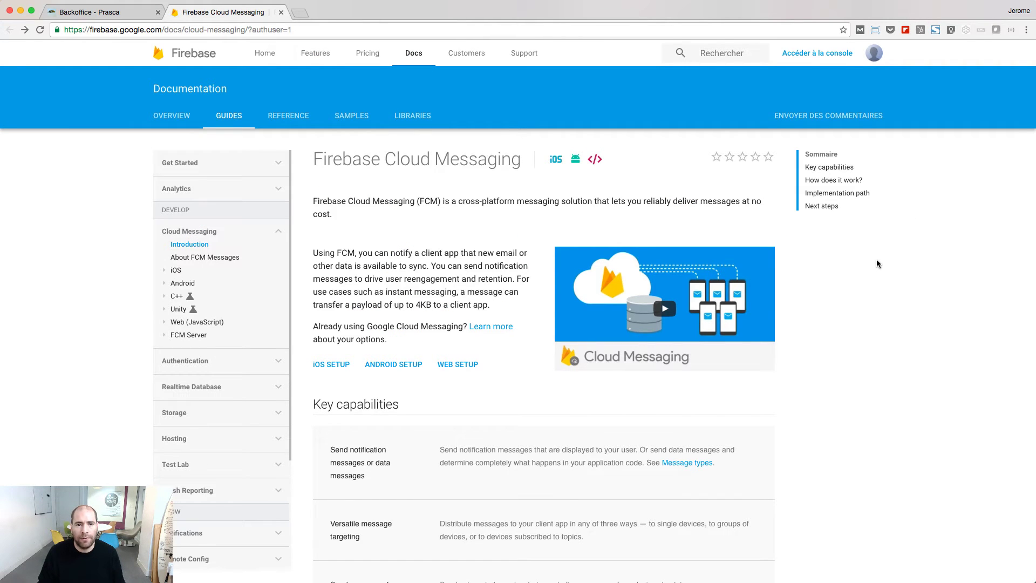
Import the existing grana10 Google project into the Firebase console.
click(817, 54)
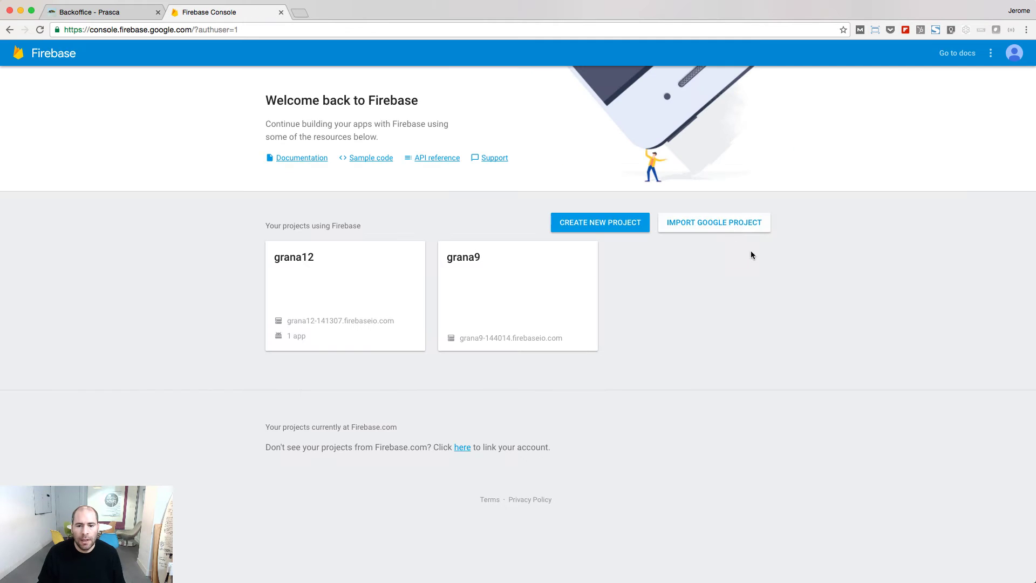
click(731, 228)
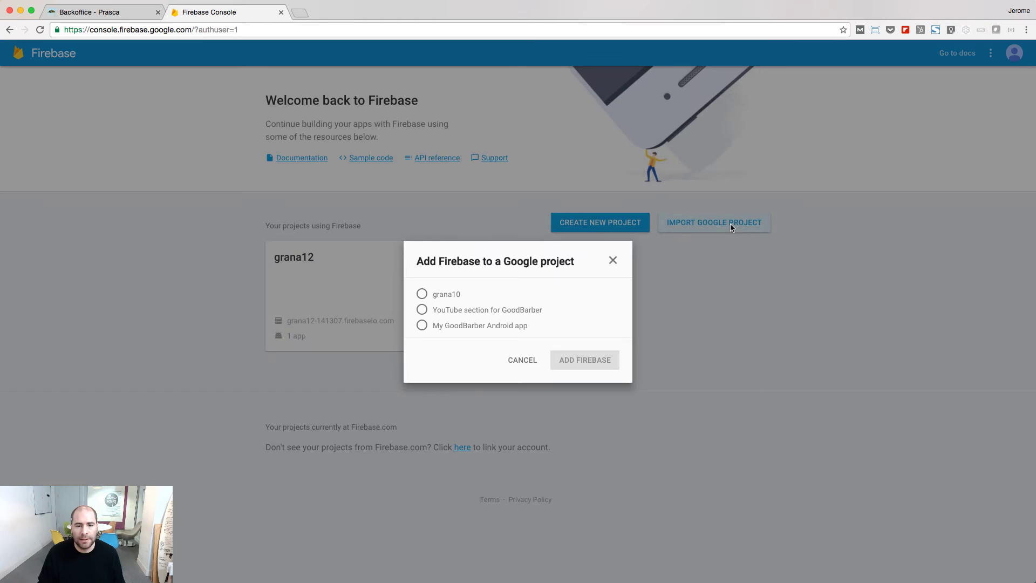
click(422, 294)
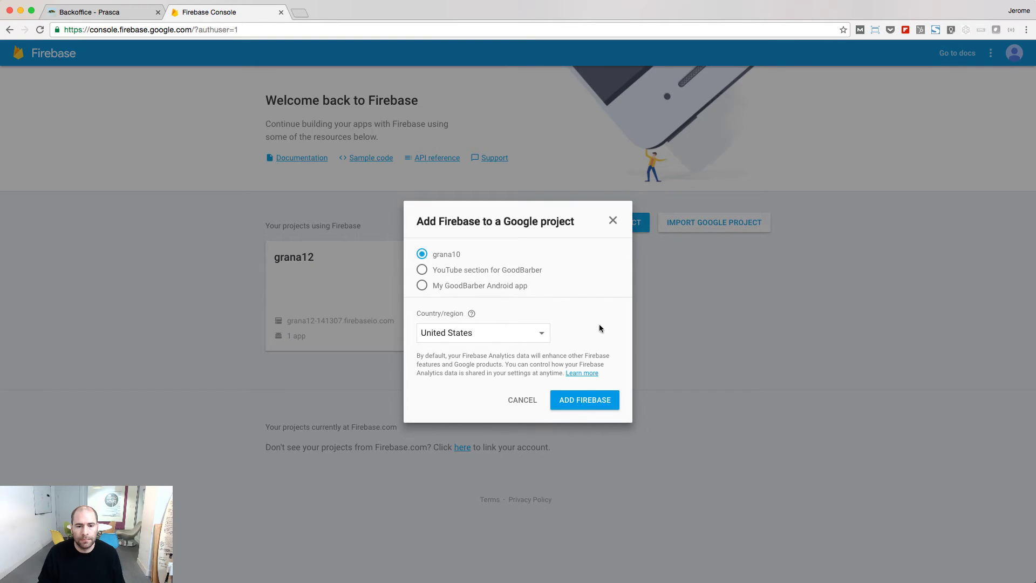
click(585, 400)
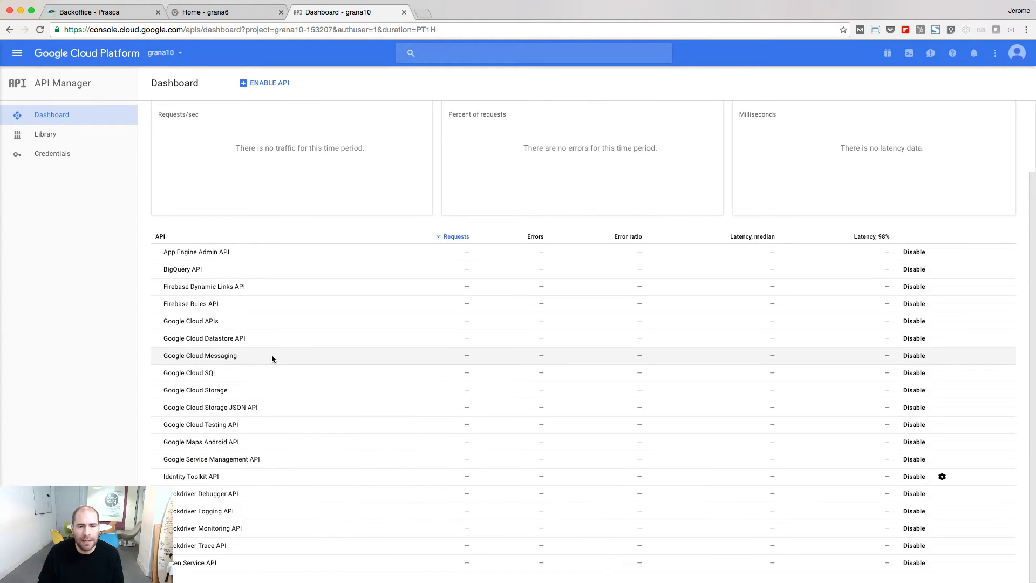
Enable the YouTube Data API v3 for grana10 from the API library.
click(253, 85)
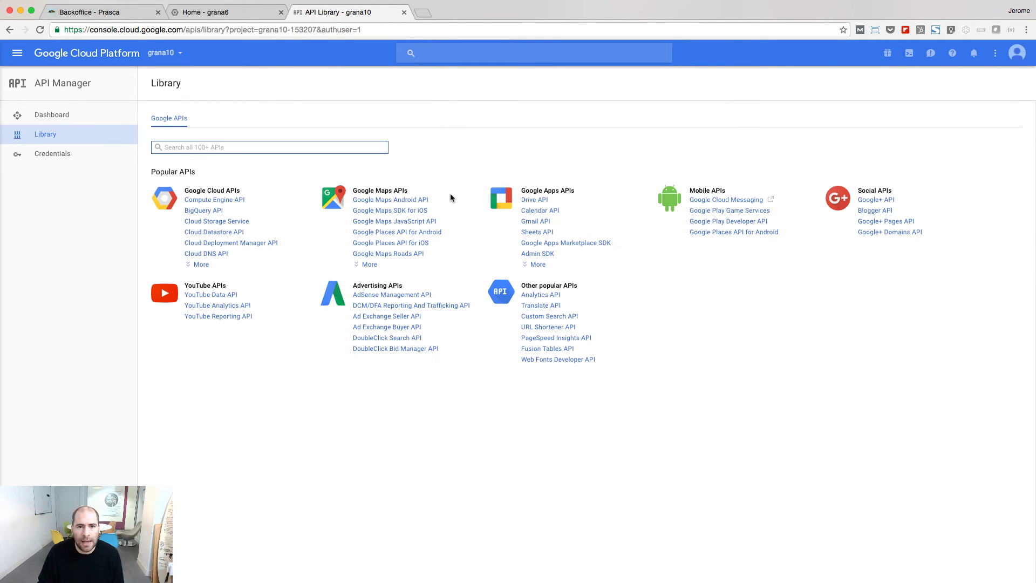
click(213, 295)
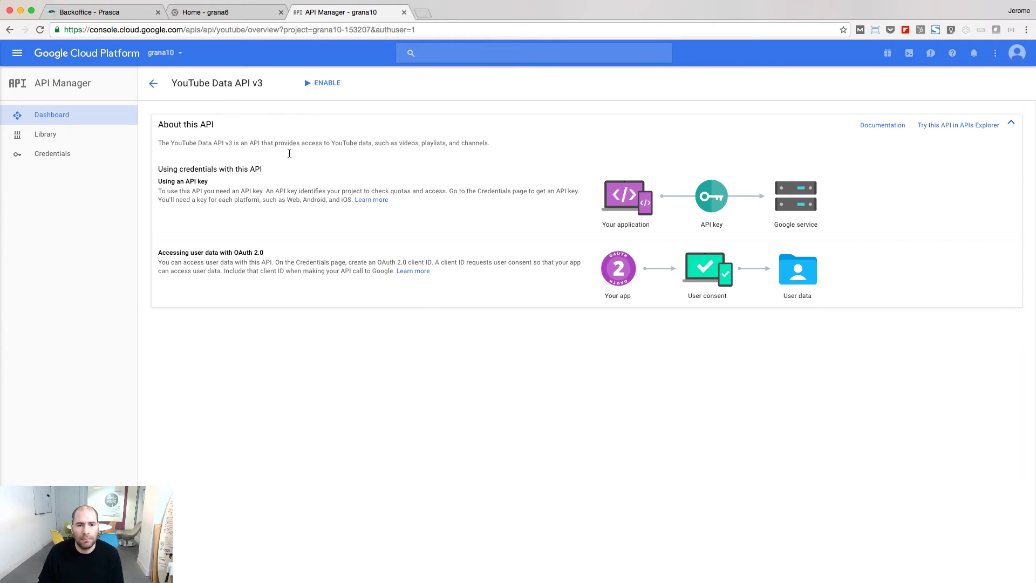
click(324, 83)
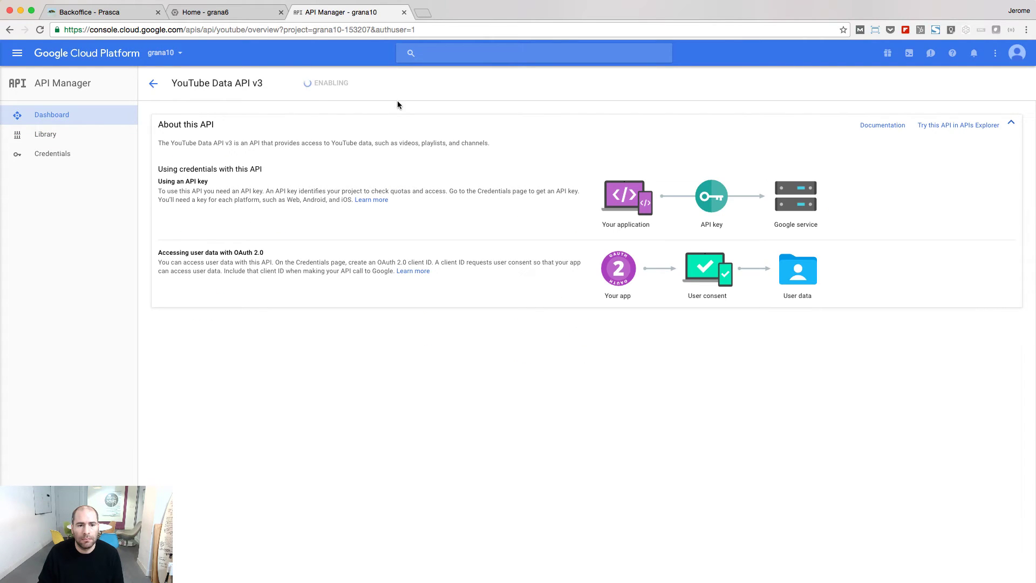
click(154, 86)
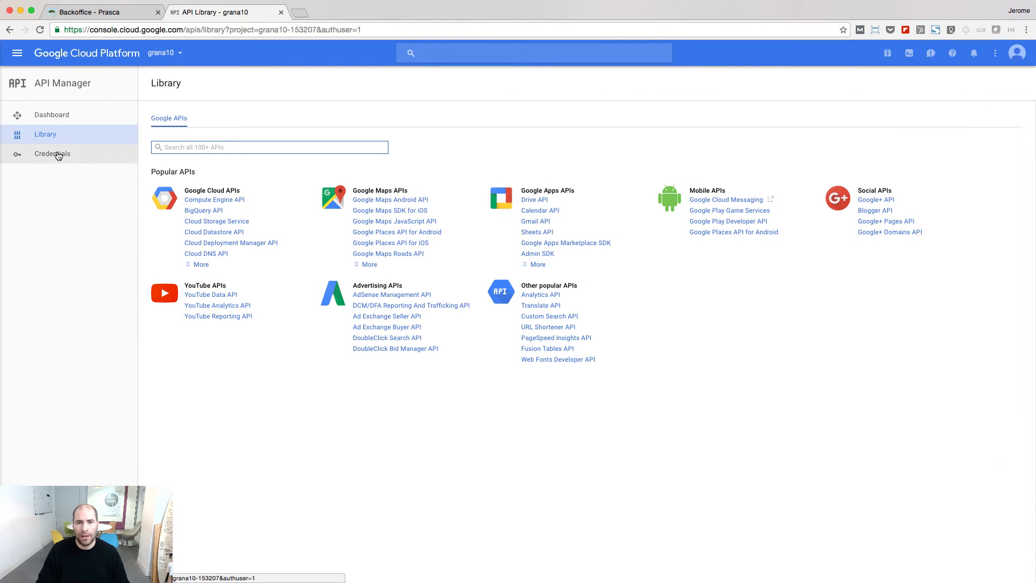
Rename grana10's server API key to 'Server key' and restrict it to IP addresses.
click(58, 156)
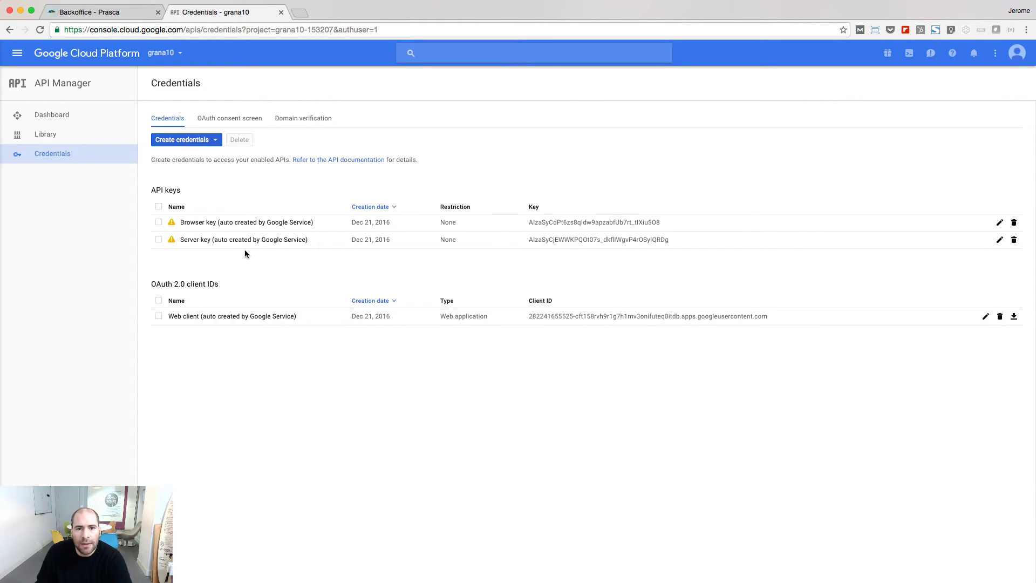
click(219, 240)
drag(187, 254, 319, 257)
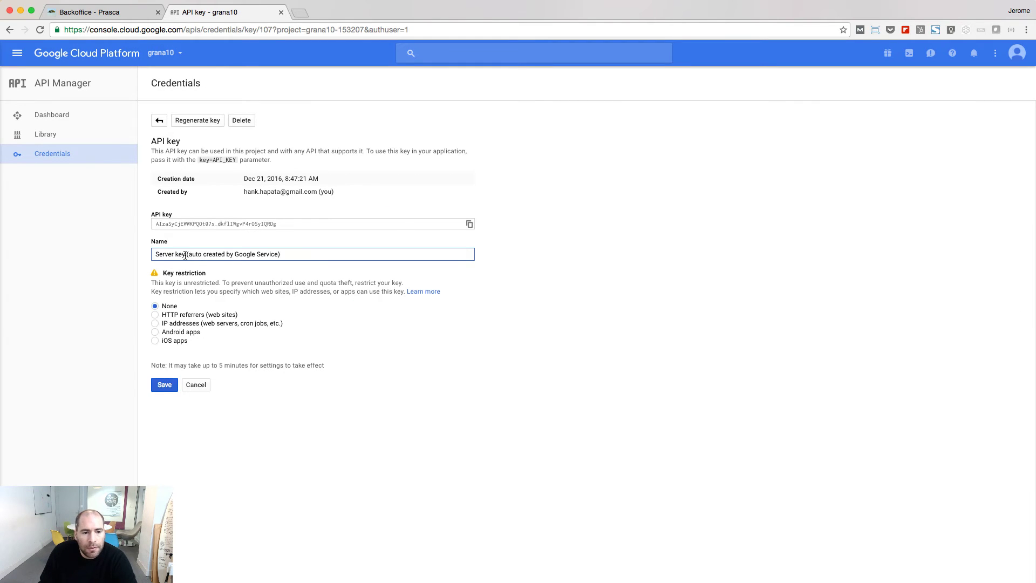
key(BackSpace)
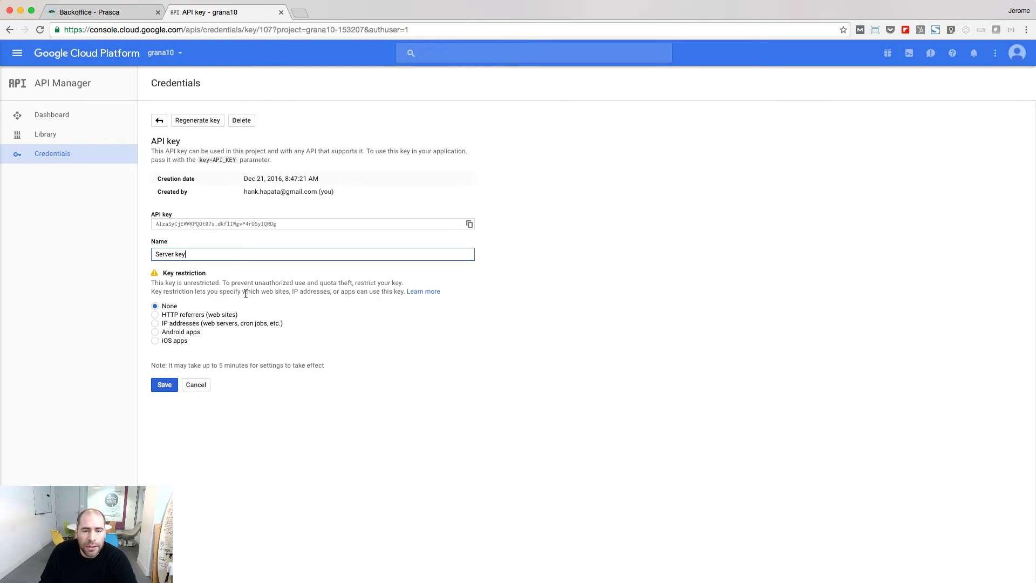
click(155, 324)
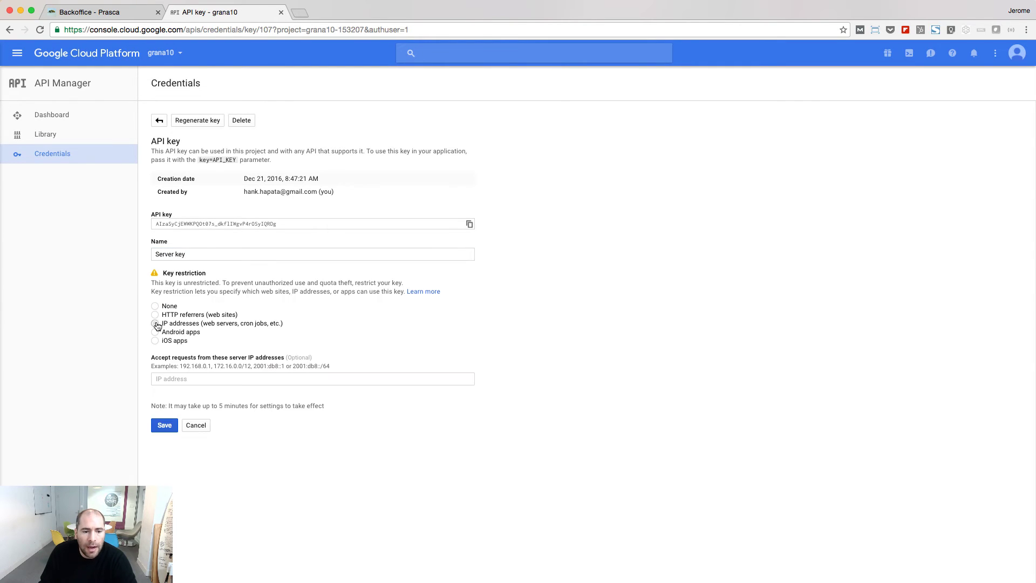
Allow IP ranges 213.251.158.192/27 and 94.23.134.224/27 on the Server key and save.
key(ctrl+shift+Tab)
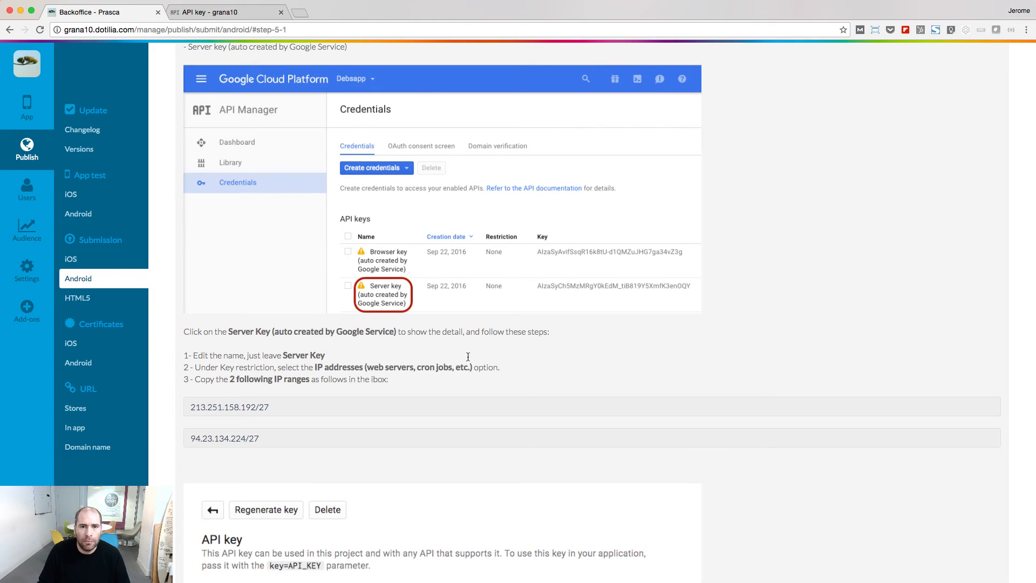
click(304, 410)
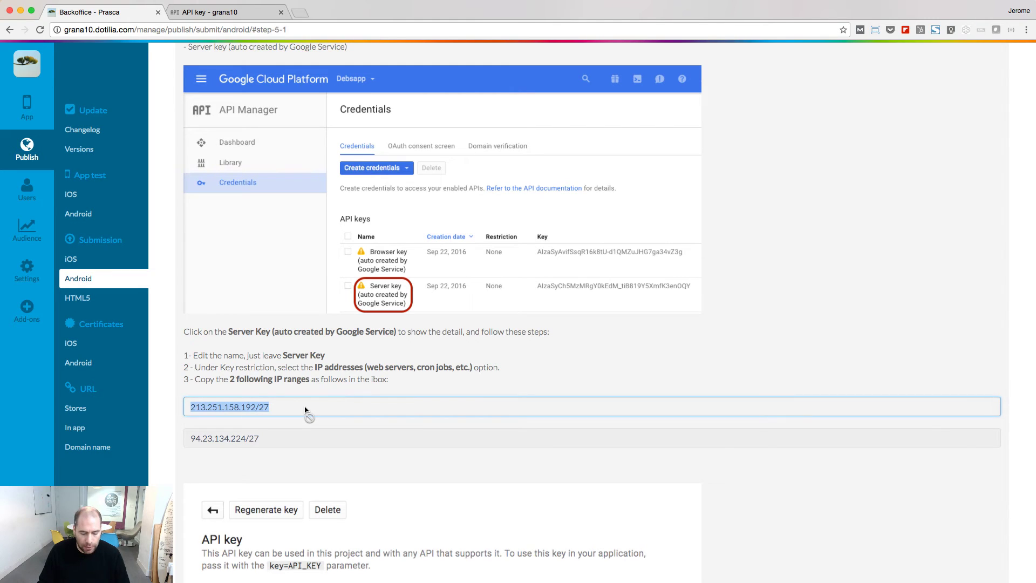
click(211, 13)
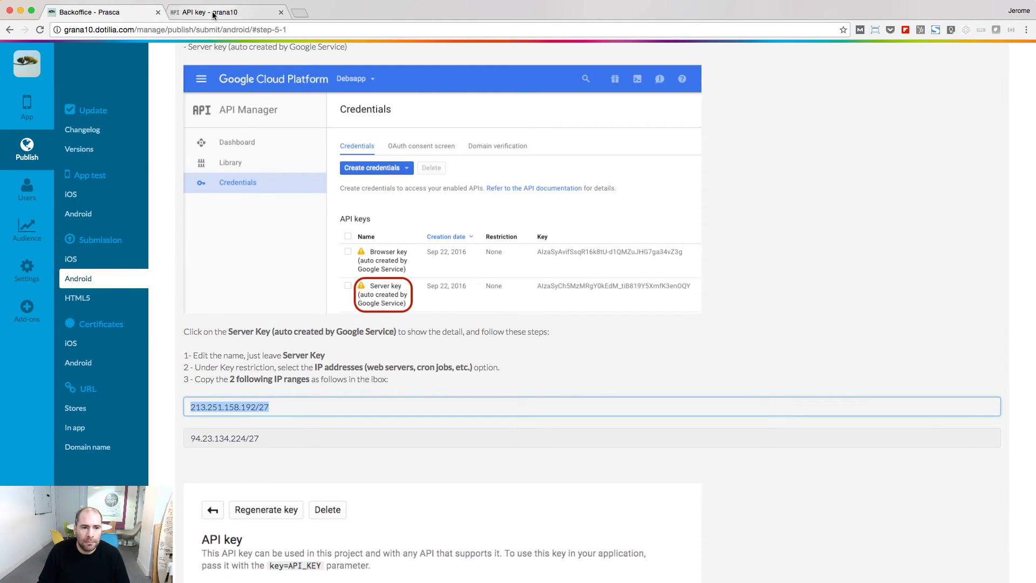
click(197, 380)
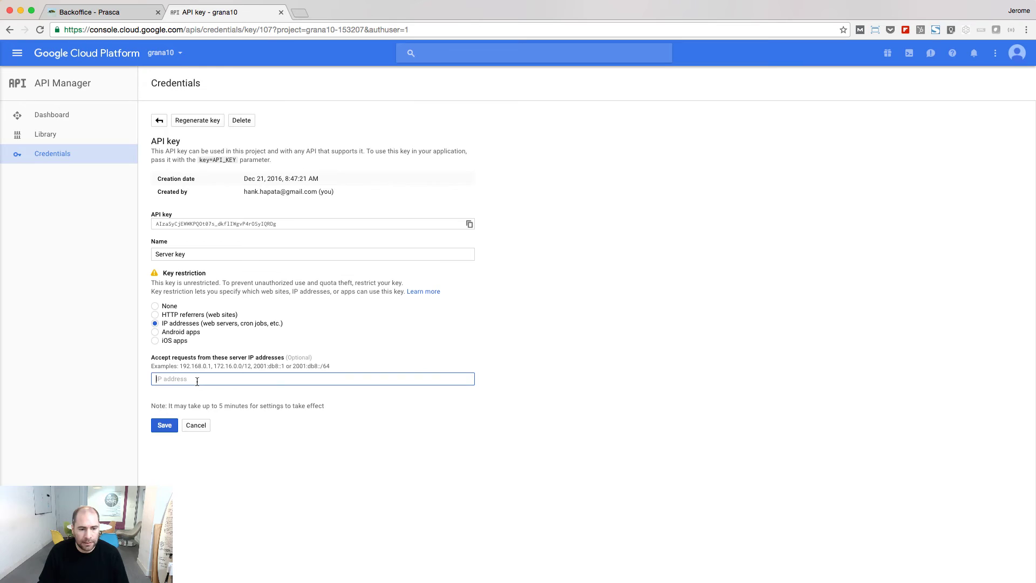
text(213.251.158.192/27)
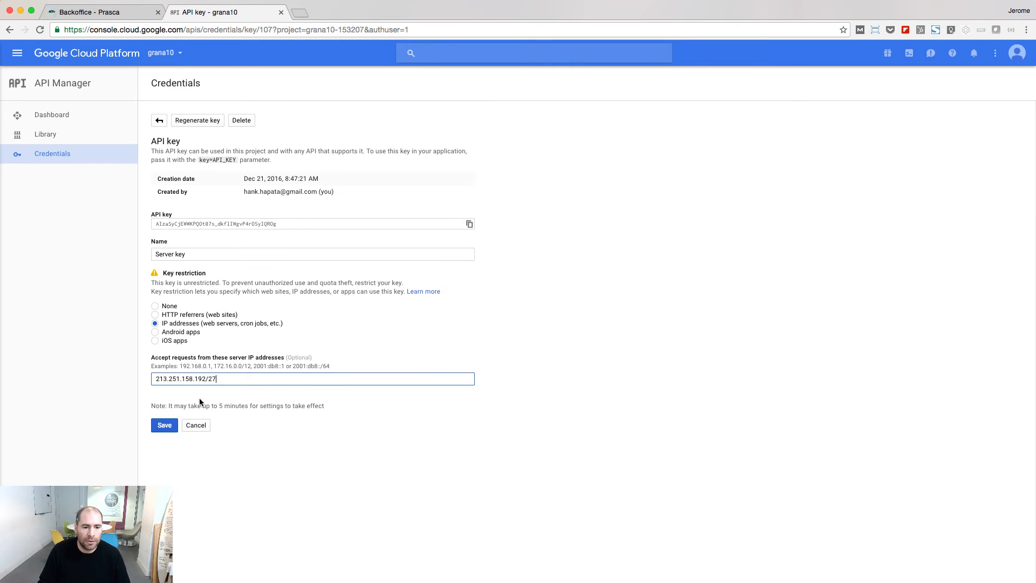
click(135, 16)
click(241, 438)
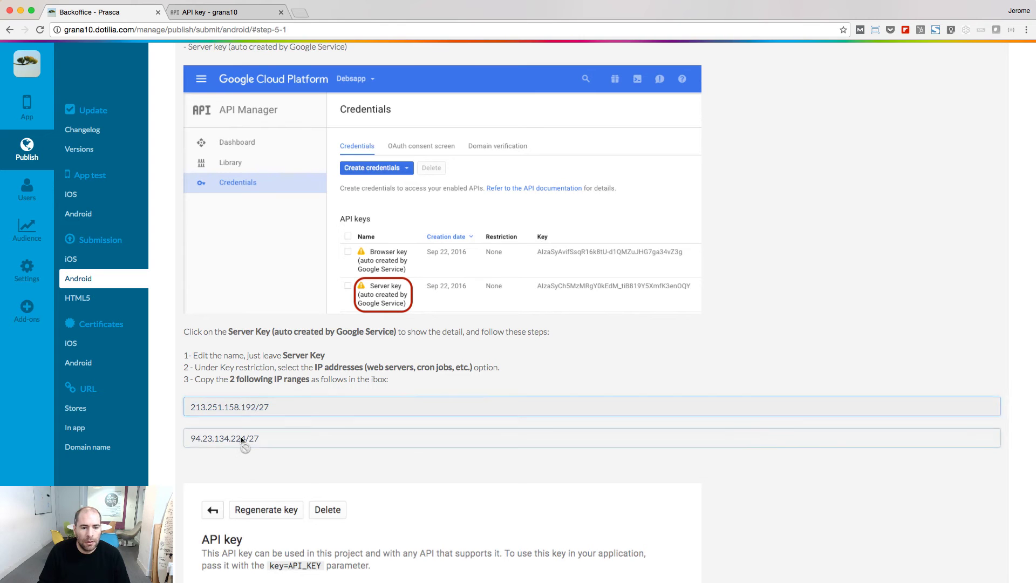
key(ctrl+Tab)
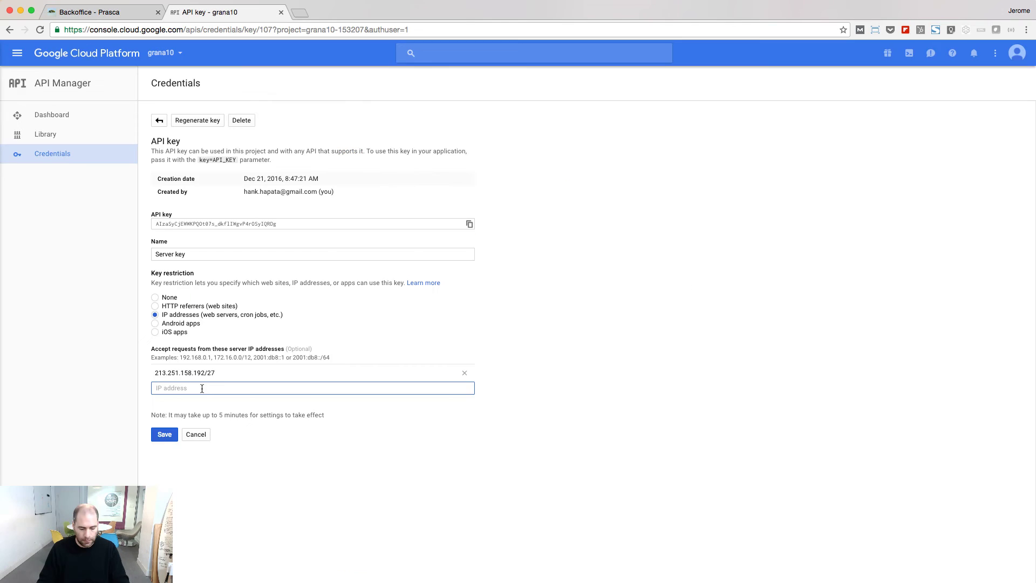
text(94.23.134.224/27)
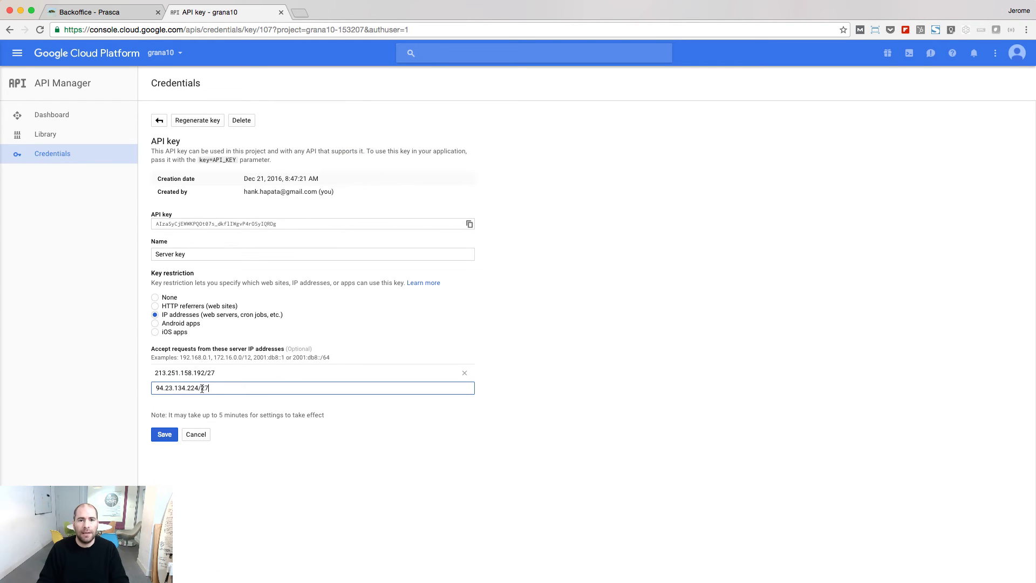
click(165, 438)
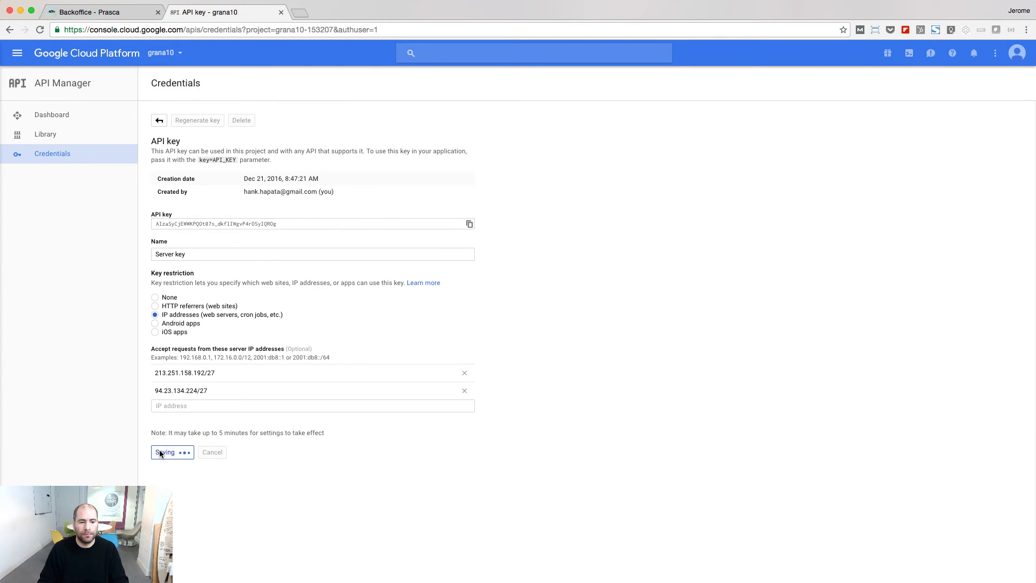
Copy the Server key's value into the backoffice Server API key field.
double_click(580, 240)
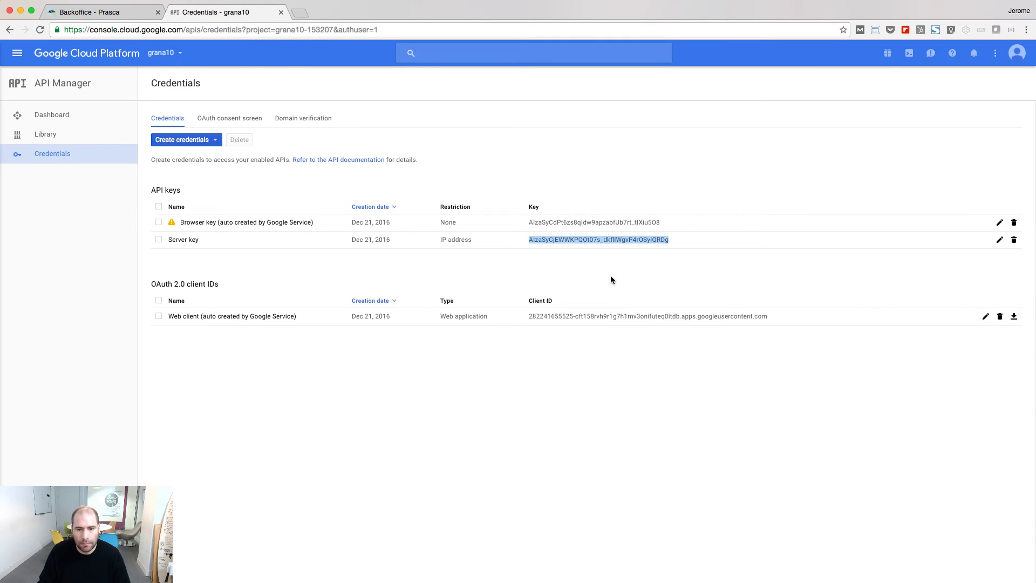
click(110, 12)
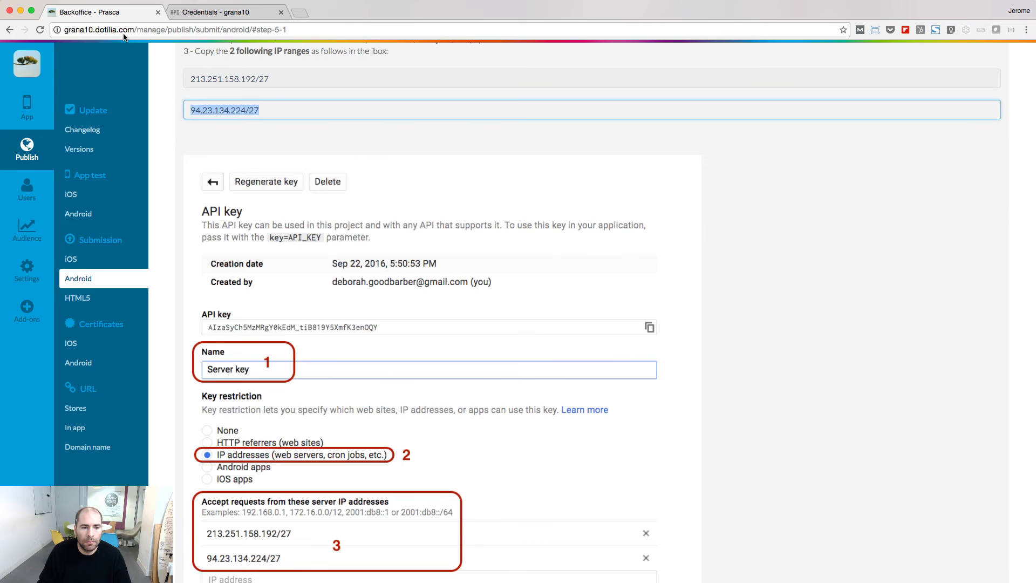
scroll(507, 377, down, 10)
click(277, 505)
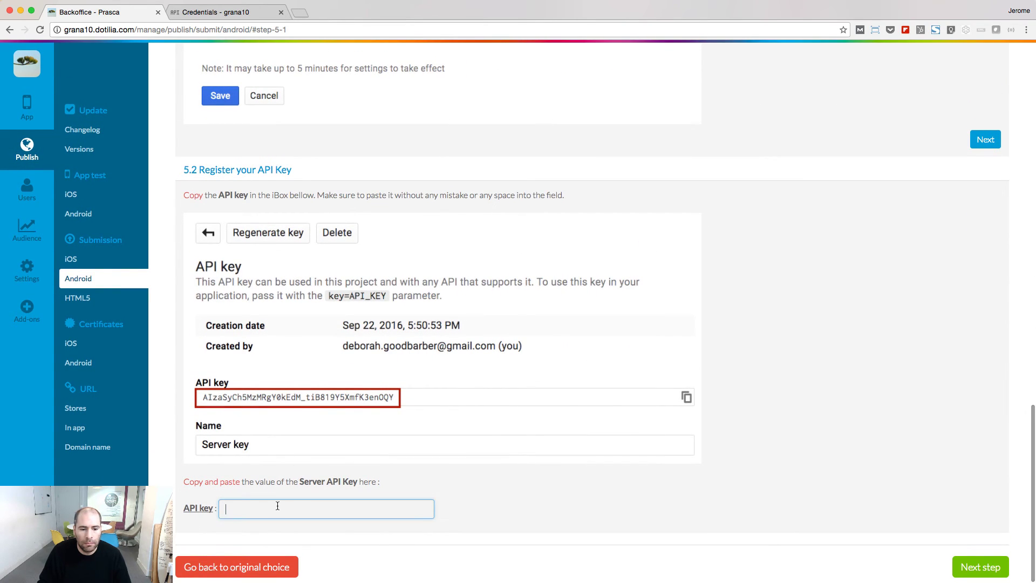
key(super+v)
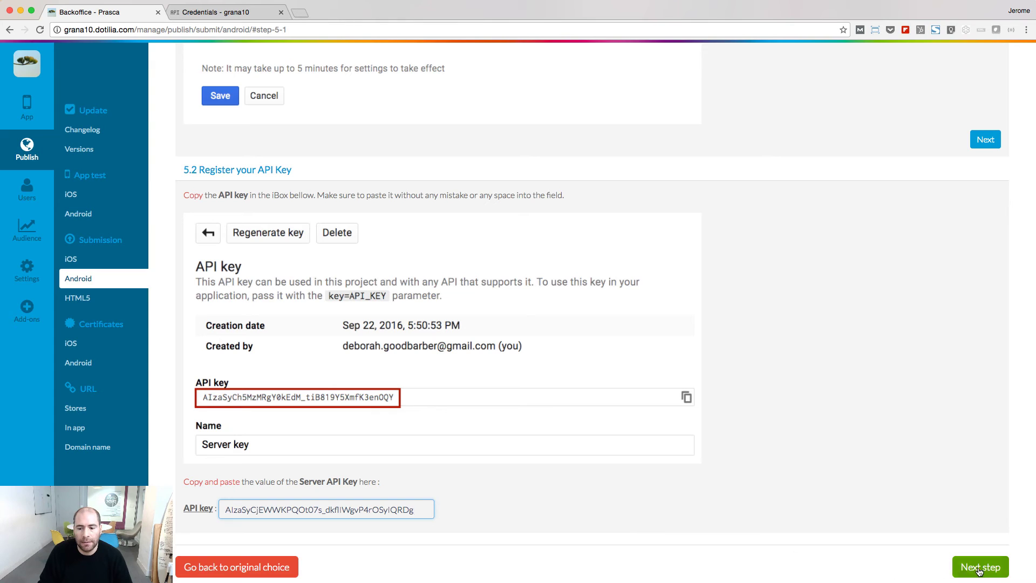
key(ctrl+Tab)
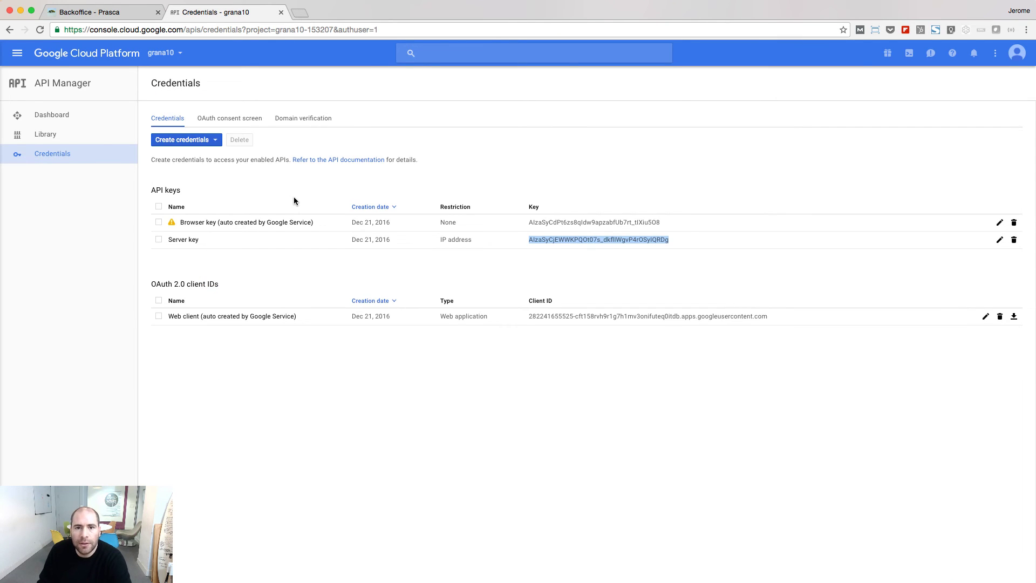
Rename the browser key to 'Android key' and restrict it to Android apps.
click(216, 222)
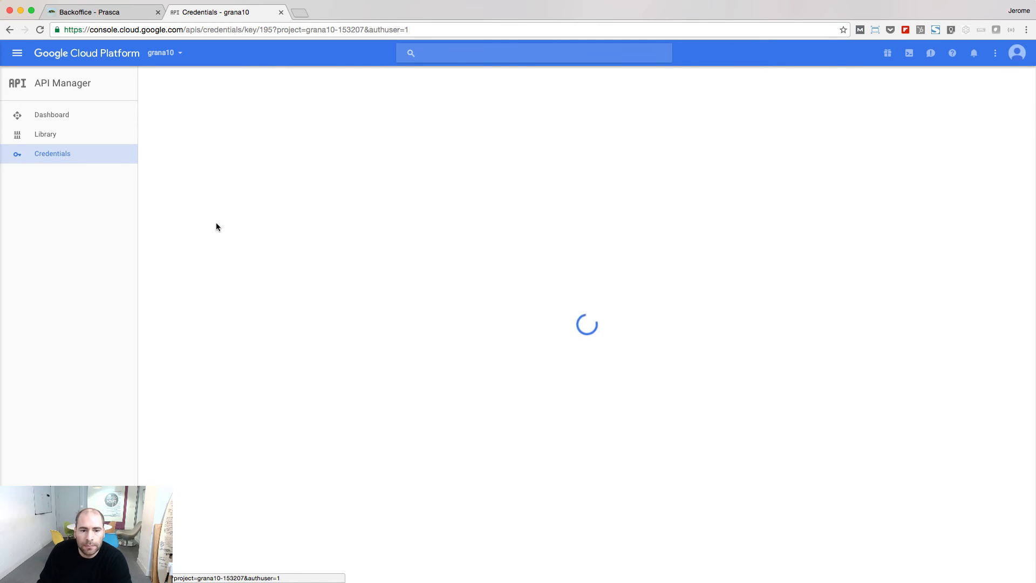
drag(301, 254, 186, 248)
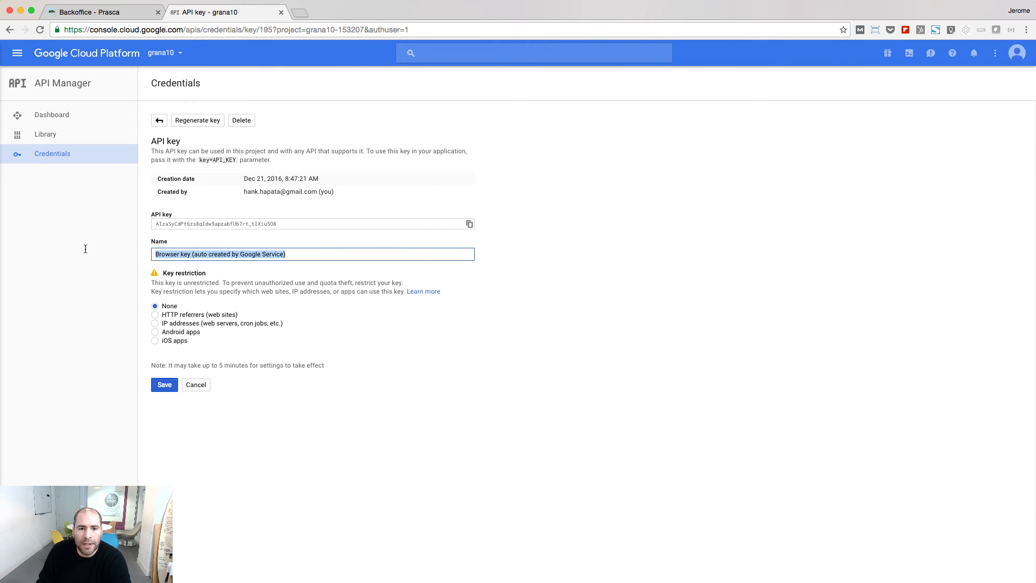
text(Android key)
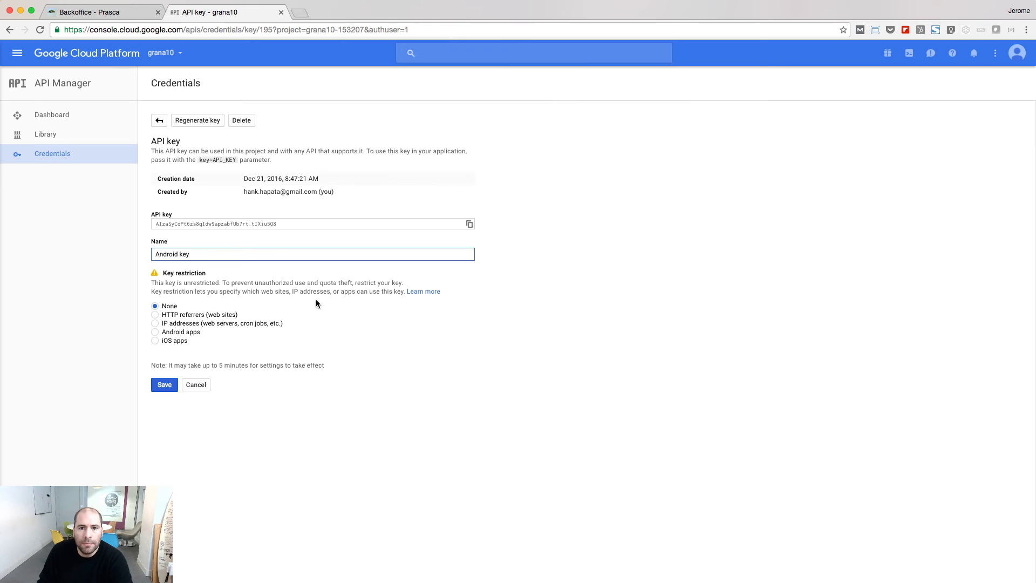
click(156, 333)
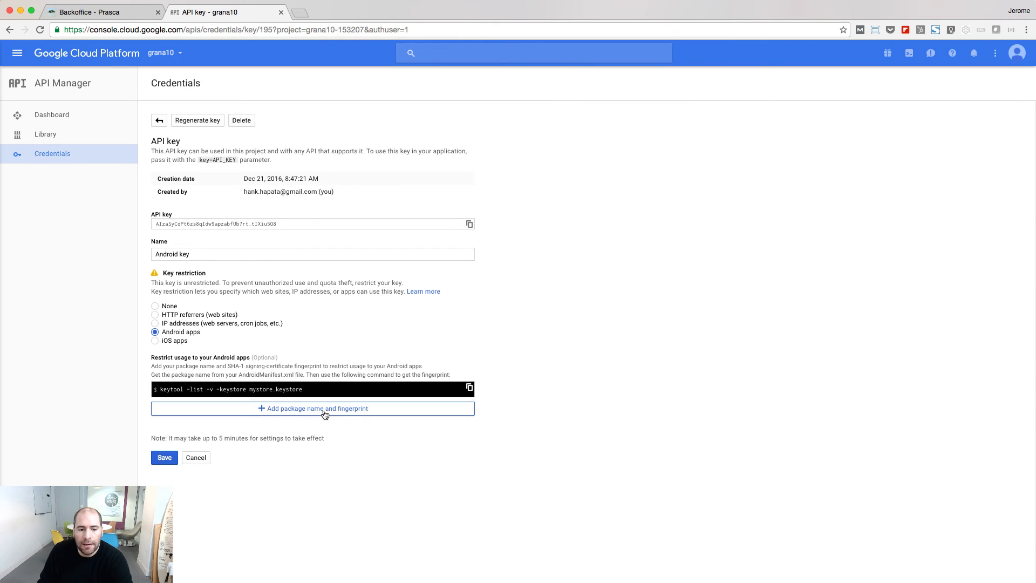
click(325, 413)
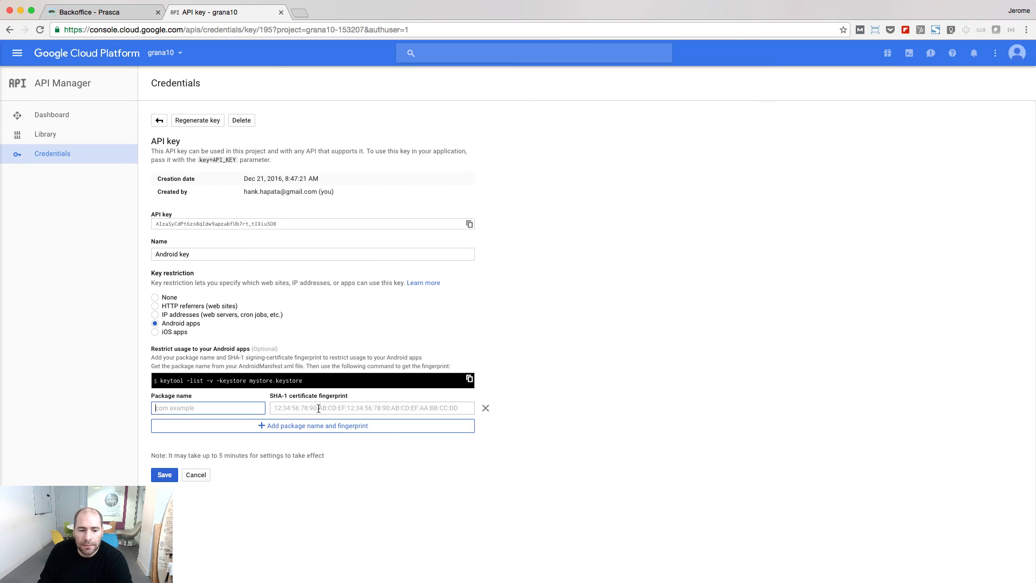
Add package name com.dotilia.grana10 to the Android key restriction.
key(ctrl+shift+Tab)
scroll(507, 383, down, 2)
scroll(507, 383, down, 3)
scroll(506, 386, down, 2)
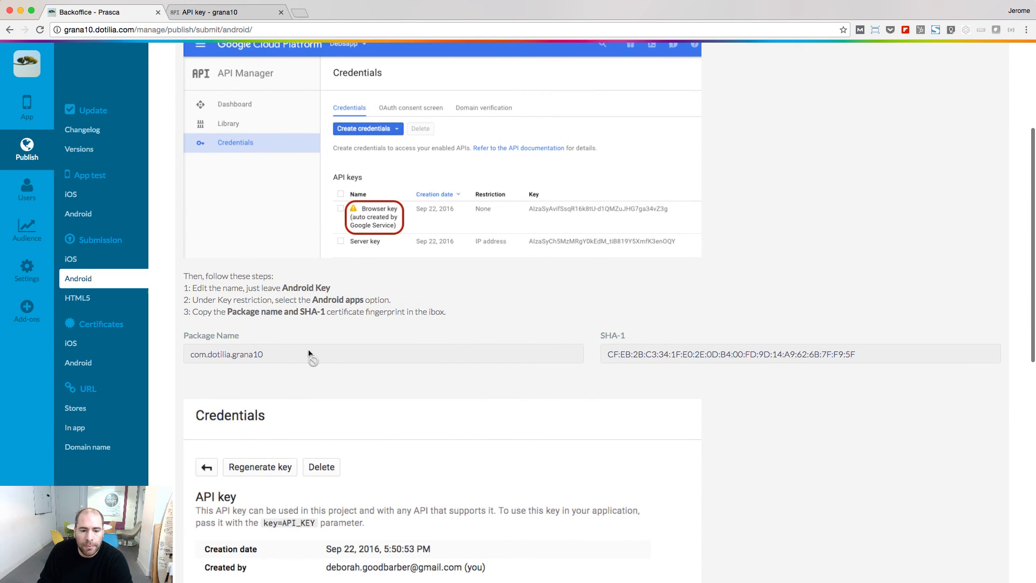
triple_click(236, 356)
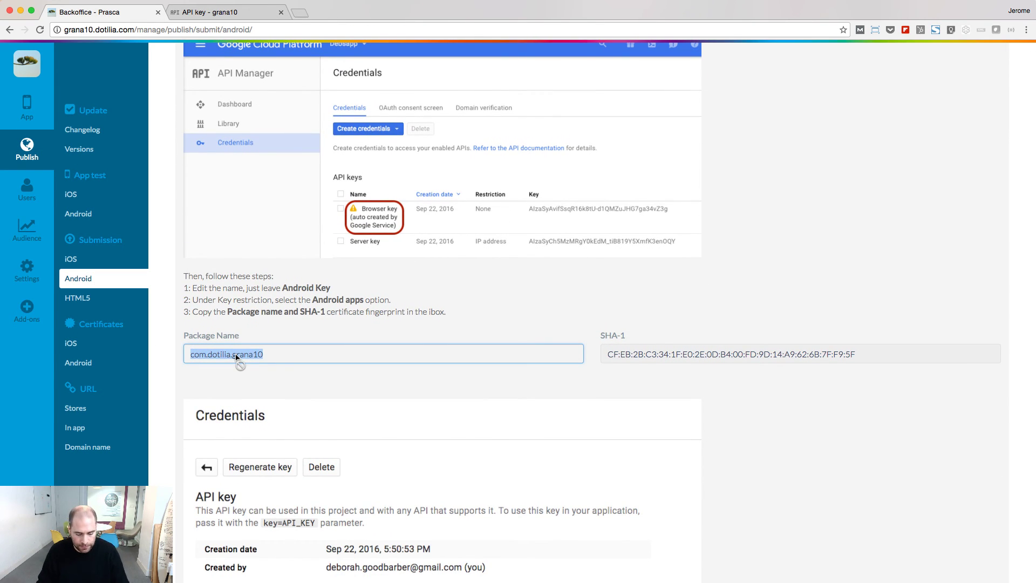
click(219, 11)
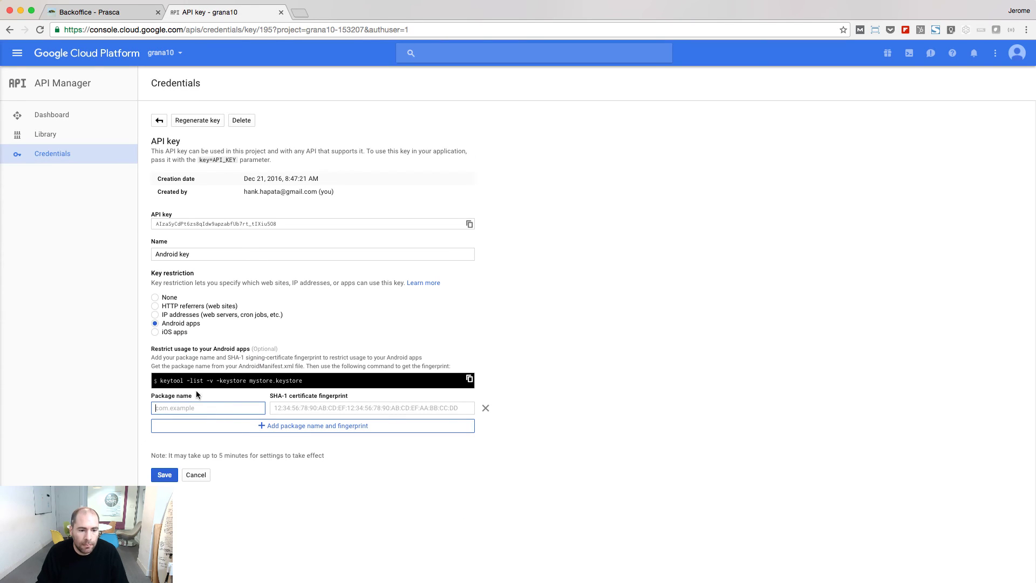
text(com.dotilia.grana10)
Paste the backoffice SHA-1 fingerprint into the Android key restriction and save.
click(96, 12)
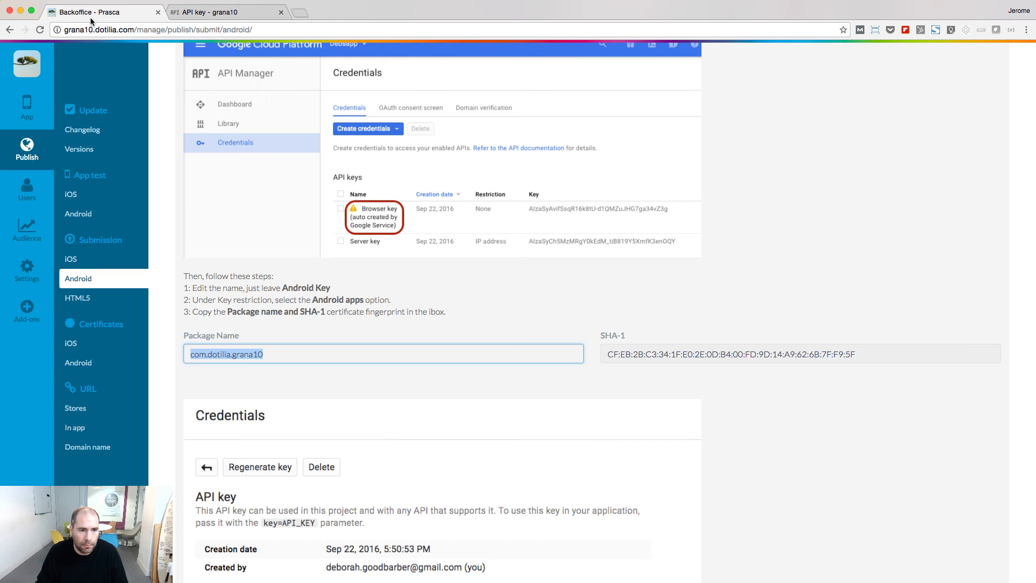
click(696, 357)
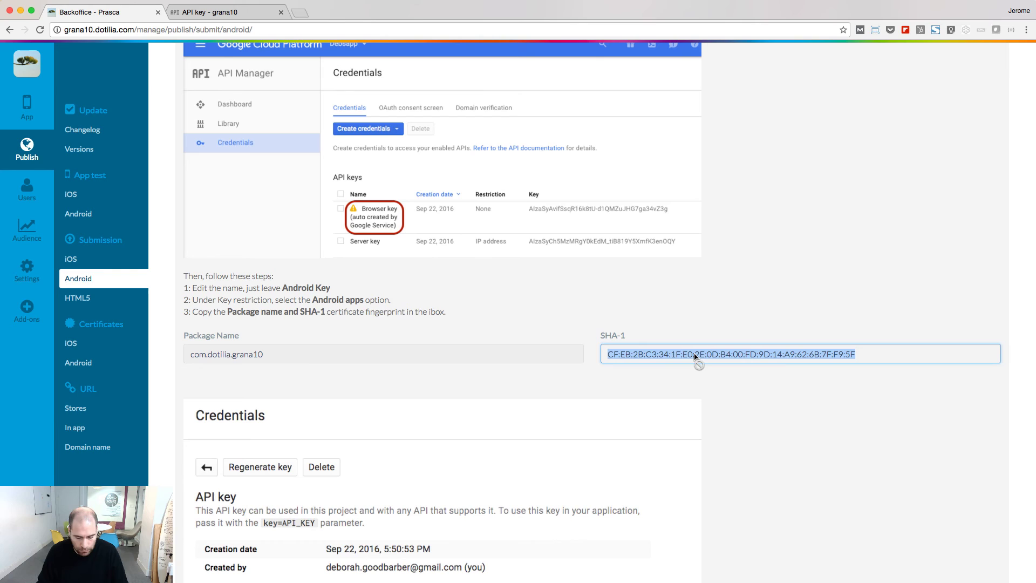
click(230, 11)
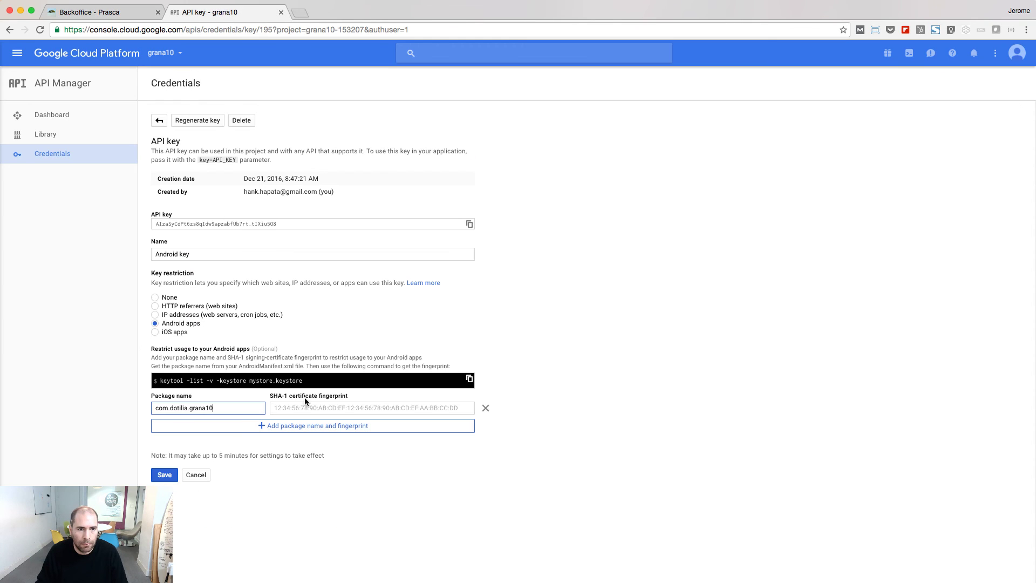
click(317, 407)
text(CF:EB:2B:C3:34:1F:E0:2E:0D:B4:00:FD:9D:14:A9:62:6B:7F:F9:5F)
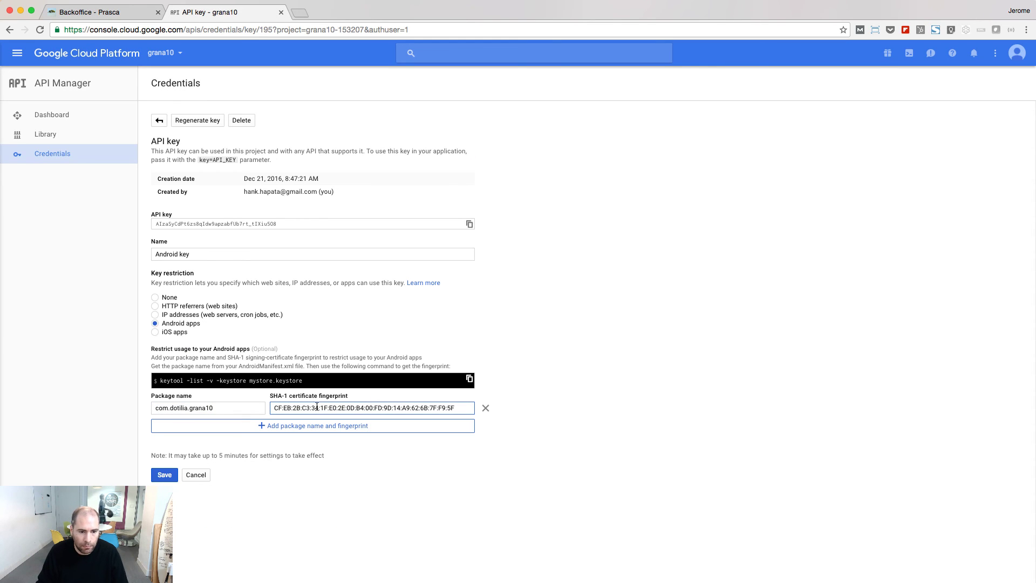
click(164, 475)
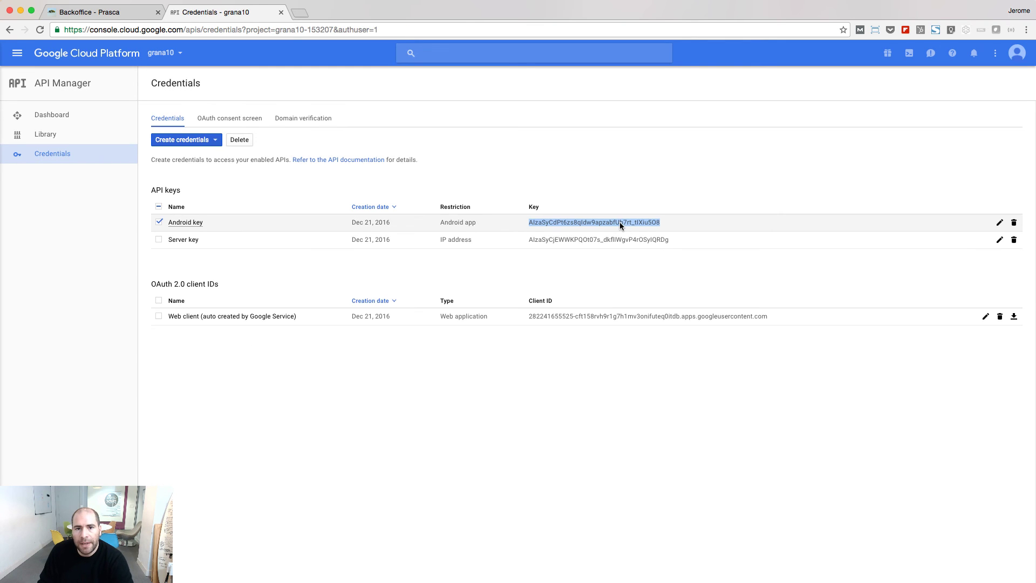
Paste the Android API key into step 6.2 'Register your API Key' and continue to the 'You are a Ninja!' screen.
key(super+alt+Left)
scroll(381, 442, down, 5)
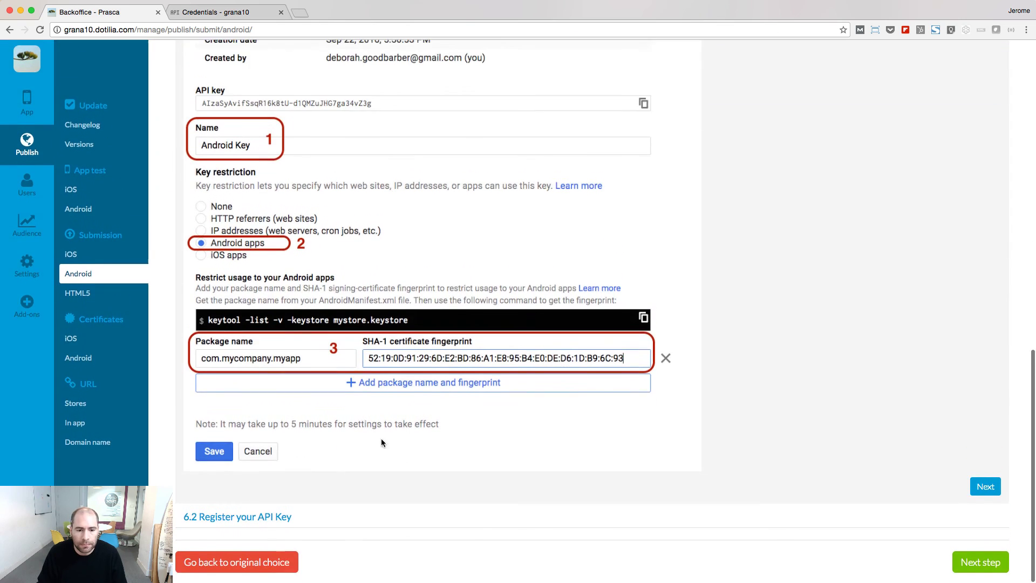
click(218, 517)
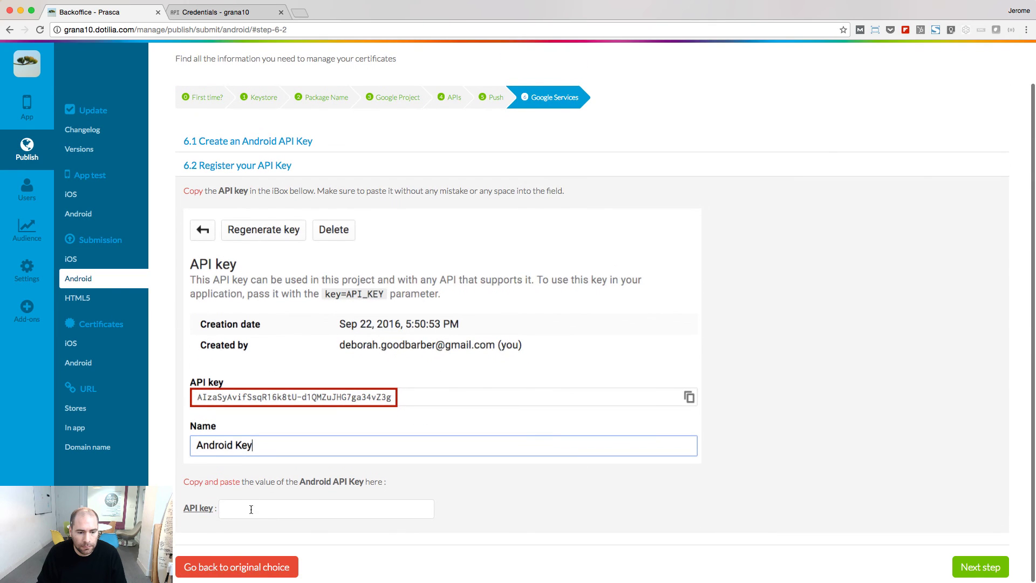
click(251, 509)
key(ctrl+v)
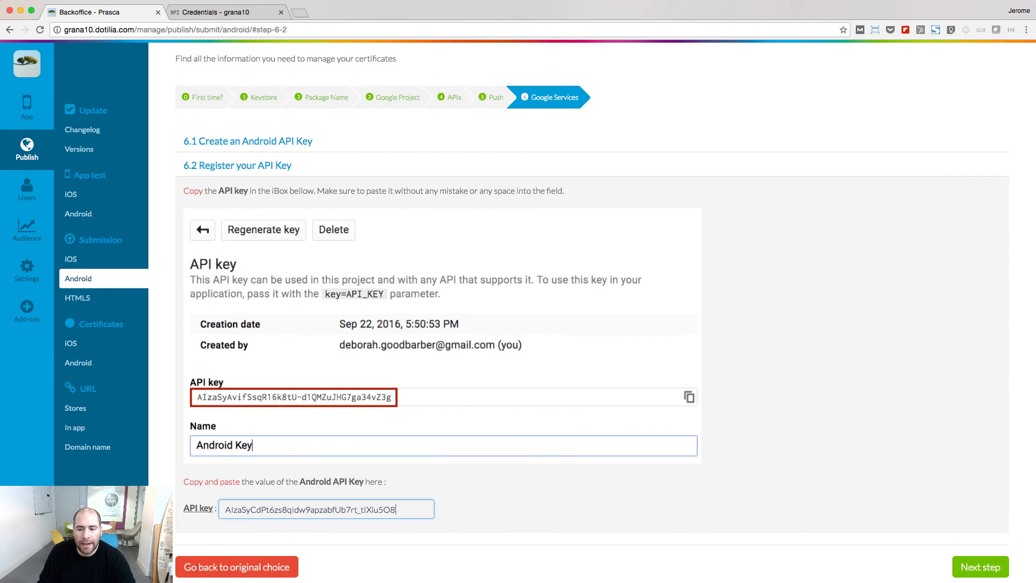
click(979, 567)
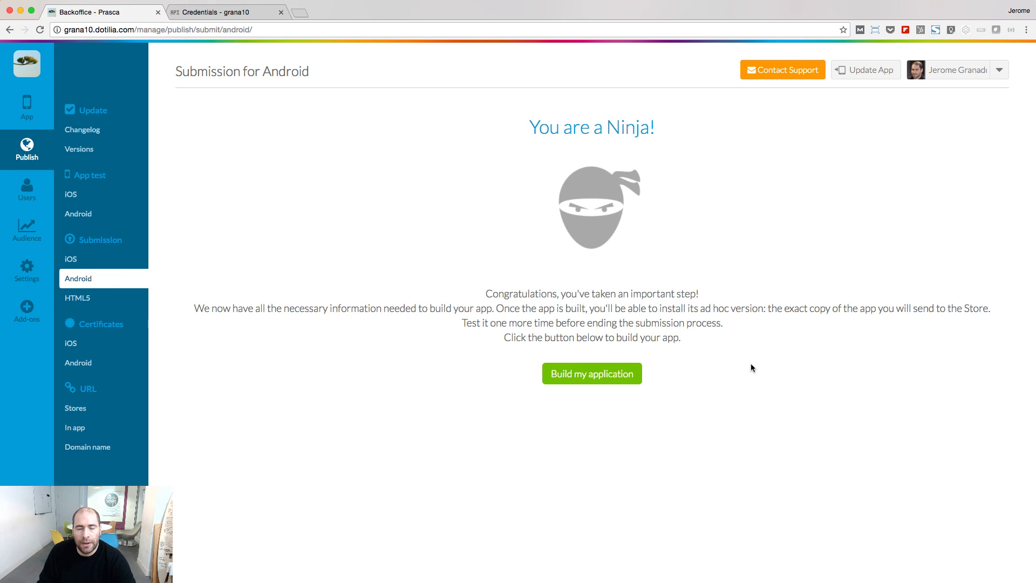
Build Prasca version 1.0 for Android, show its test instructions, and select the install link.
click(583, 378)
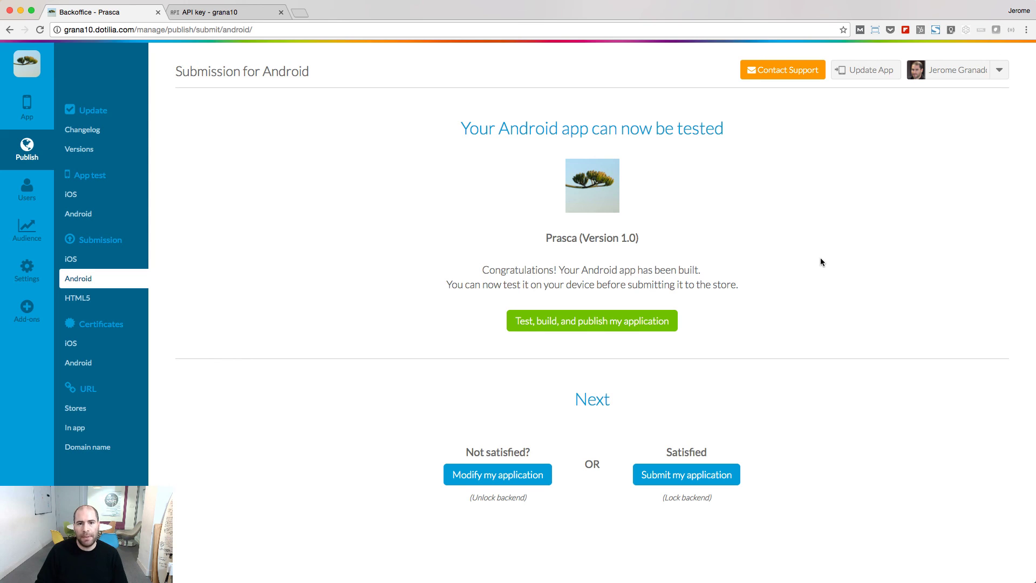
click(592, 320)
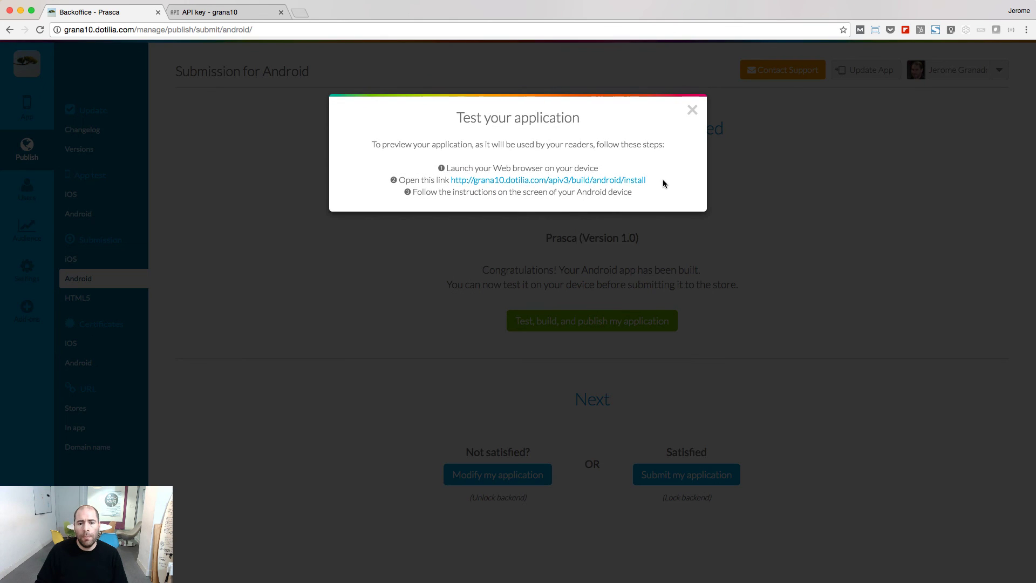
drag(663, 179, 457, 176)
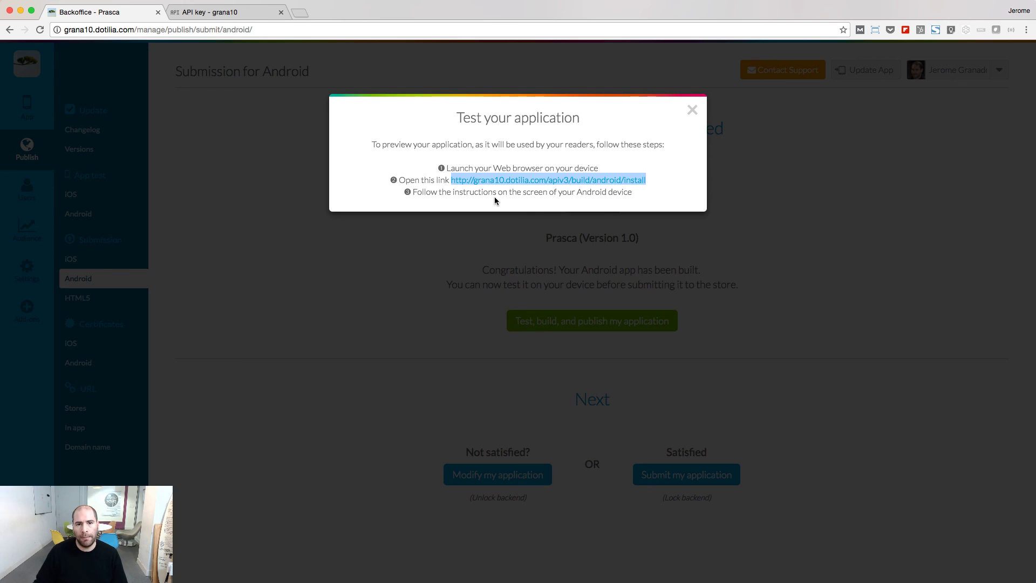